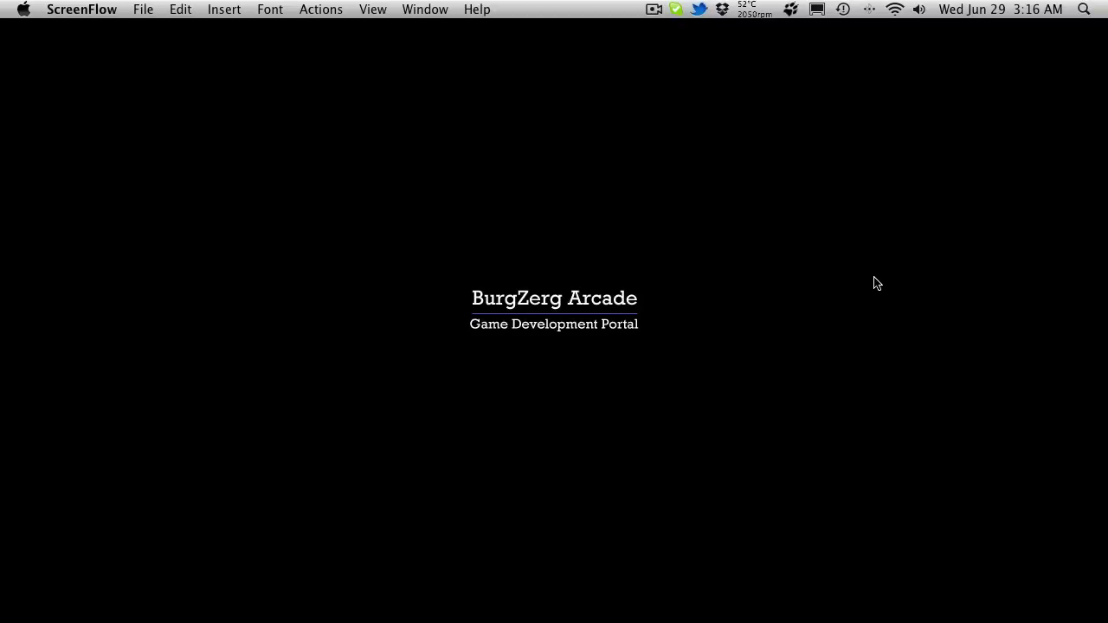
Bring the Unity editor with the Character Customization scene to the front.
mouse_move(130, 606)
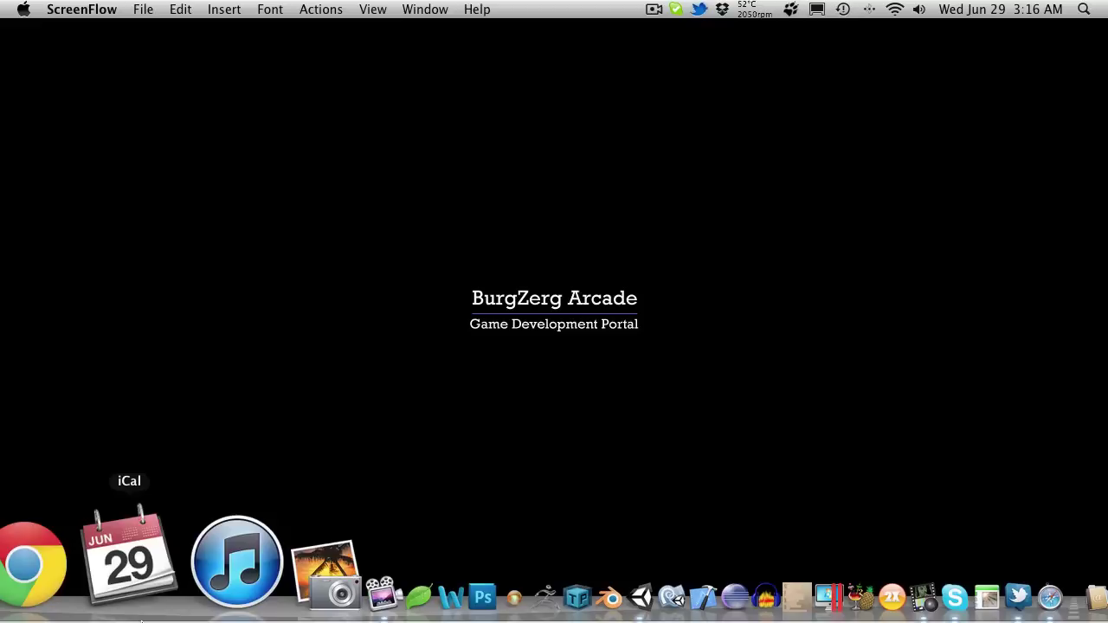
click(492, 585)
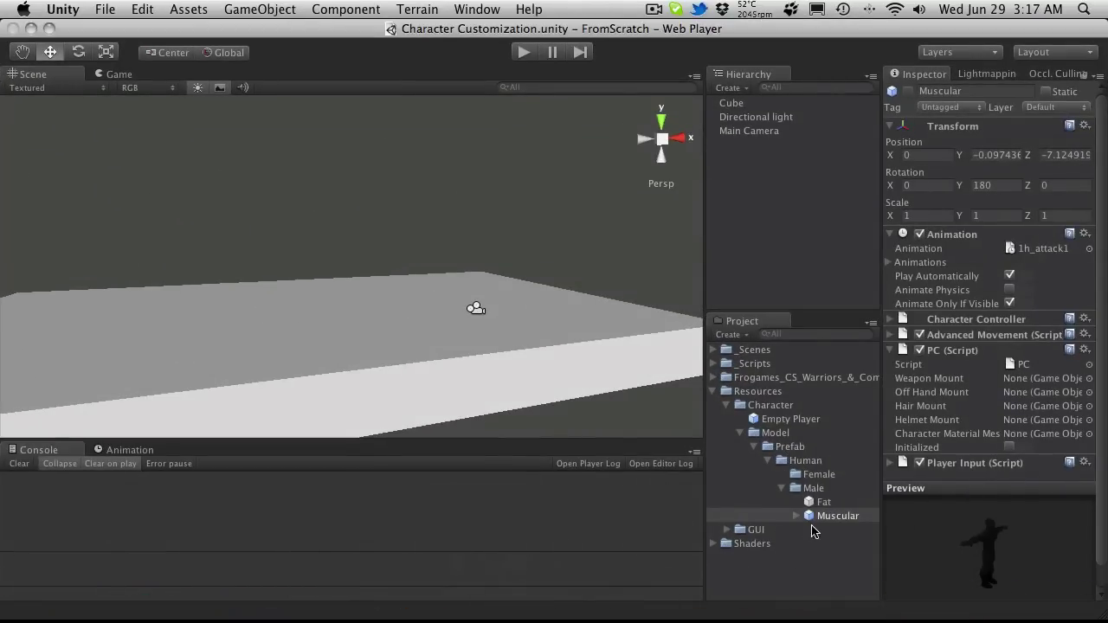
Drop the Muscular prefab onto the ground plane, select it and collapse its Animation component.
drag(826, 518, 369, 331)
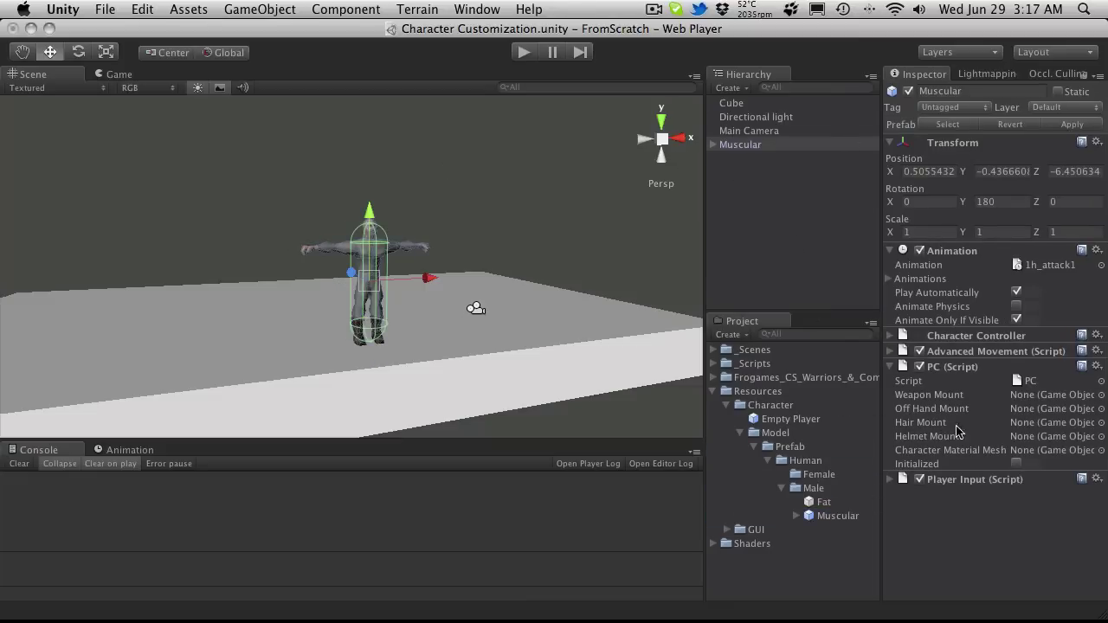
click(767, 187)
click(738, 147)
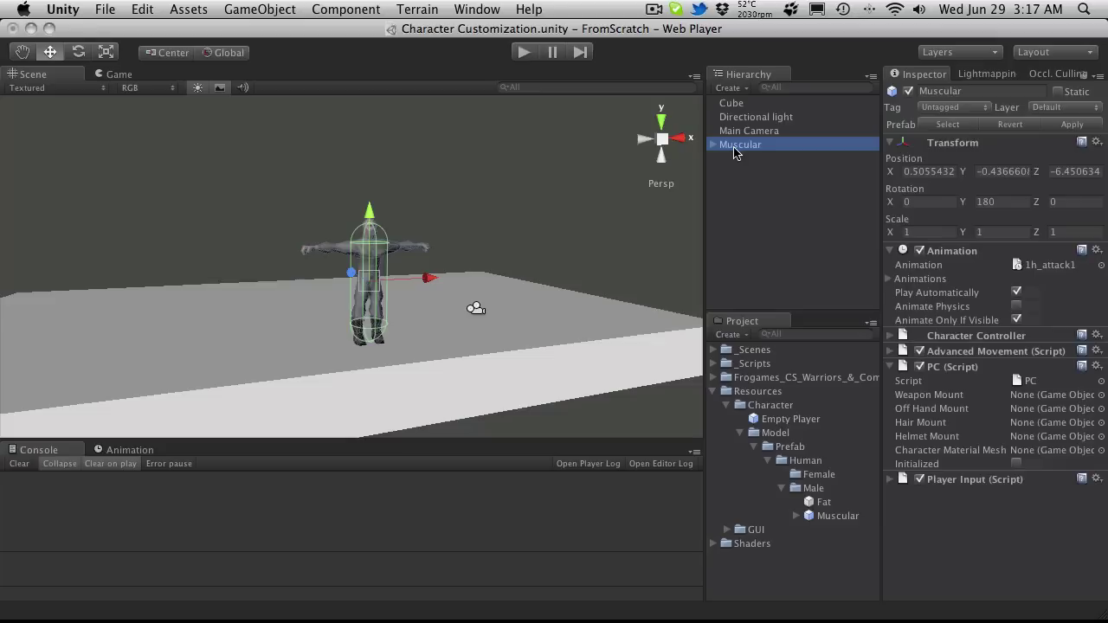
click(889, 251)
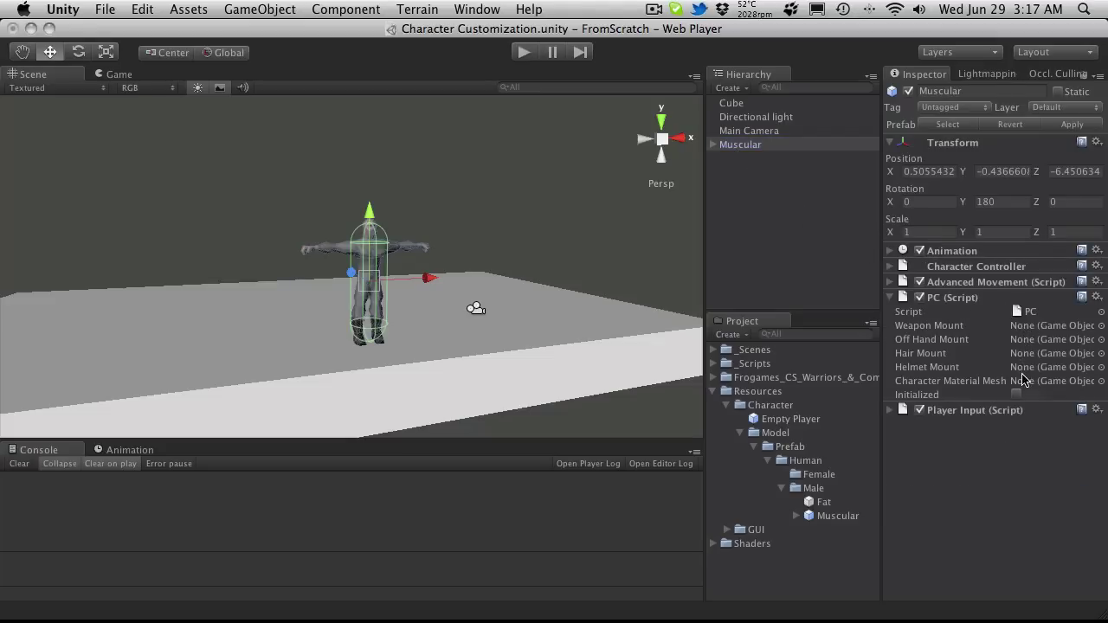
Compare the Empty Player and Muscular prefabs' components and check the PC script's Weapon Mount field.
click(790, 419)
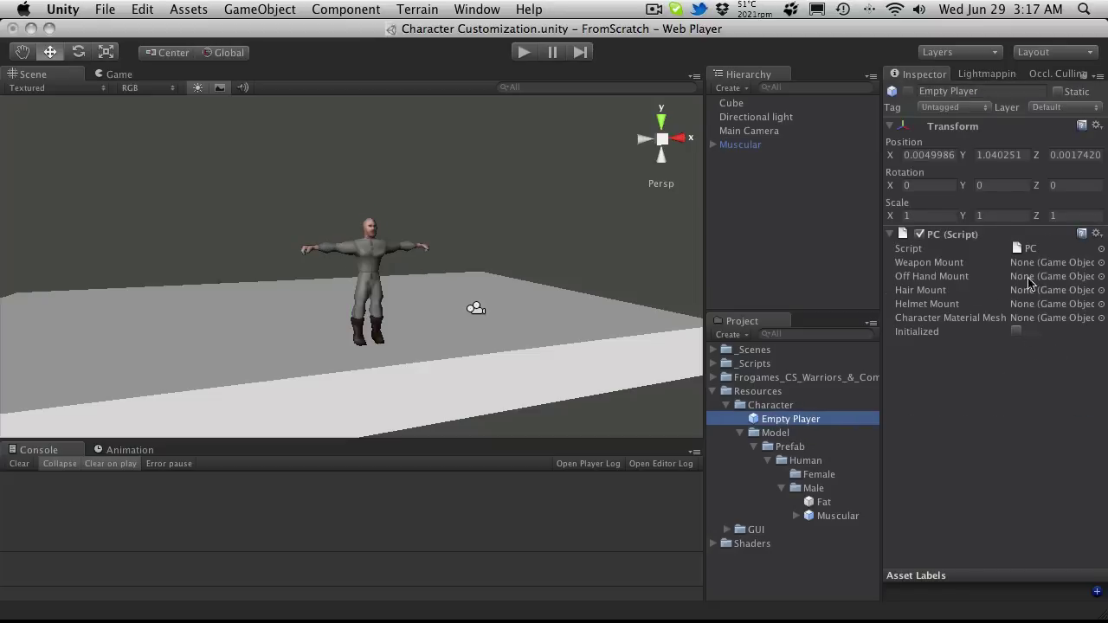
click(833, 517)
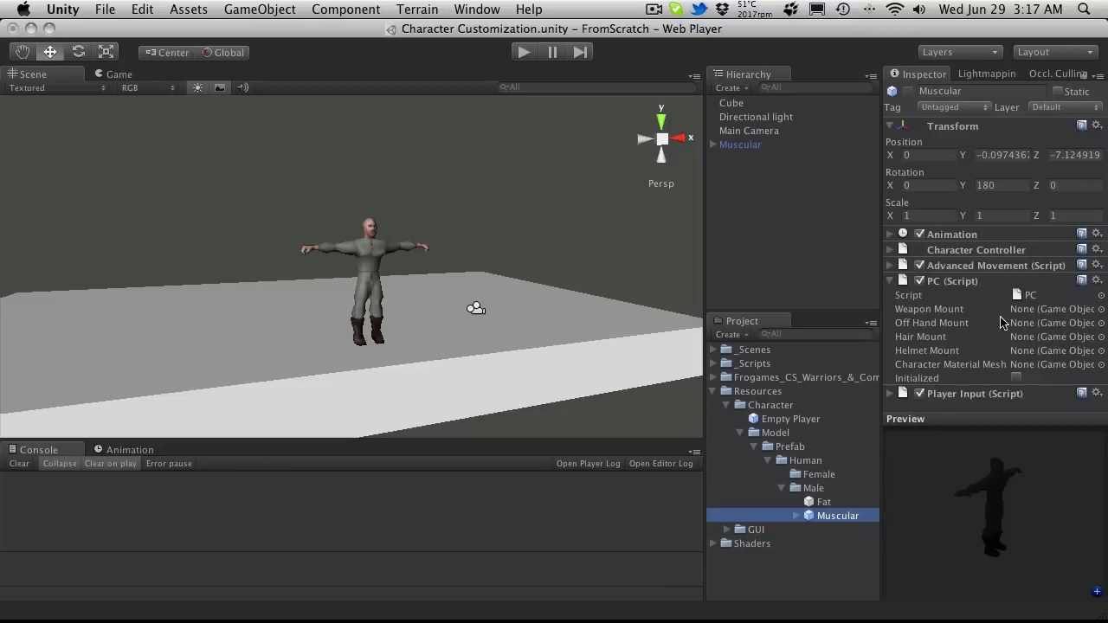
click(1037, 314)
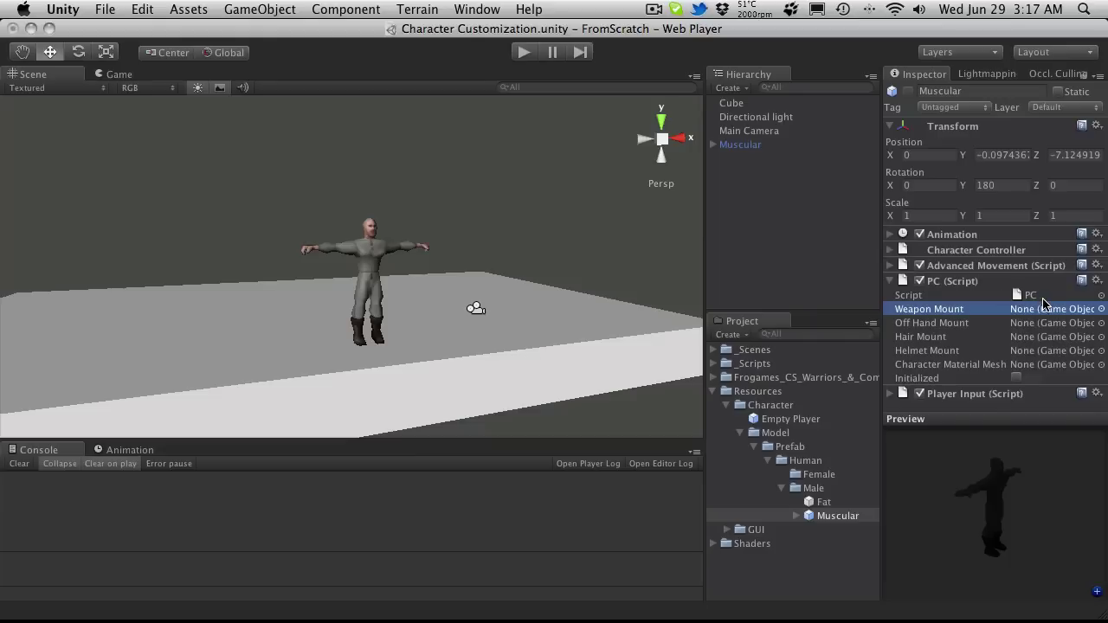
Expand Muscular in the Hierarchy to show its base and muscle children.
click(714, 144)
Select the muscle mesh and collapse its Skinned Mesh Renderer and its feet, pants, body, hands and head materials.
click(763, 173)
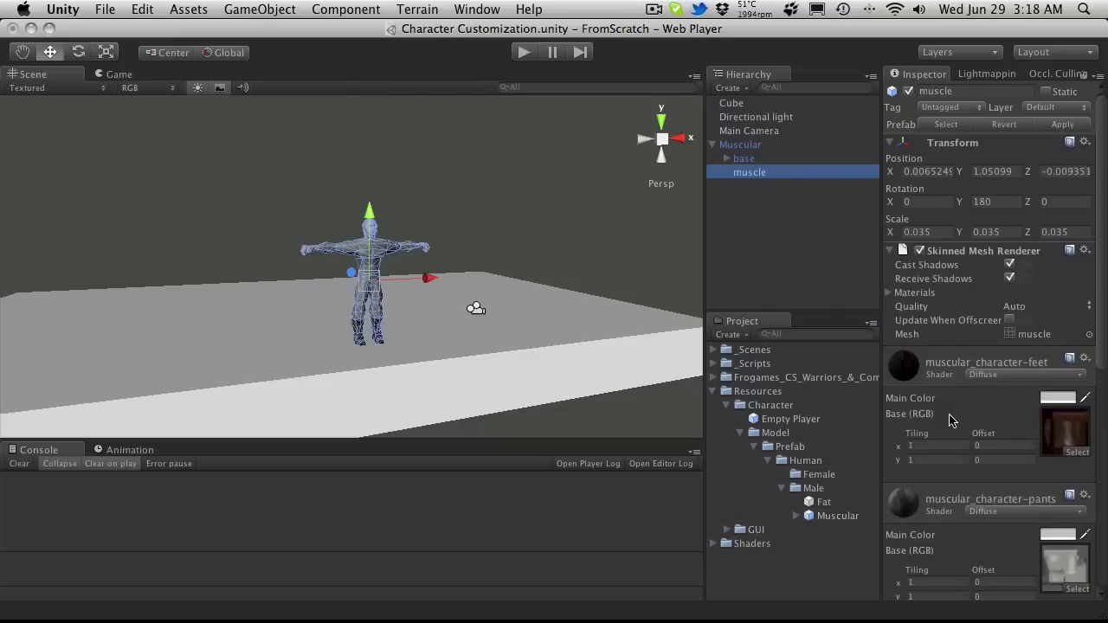
scroll(949, 420, down, 10)
scroll(968, 424, up, 10)
click(892, 252)
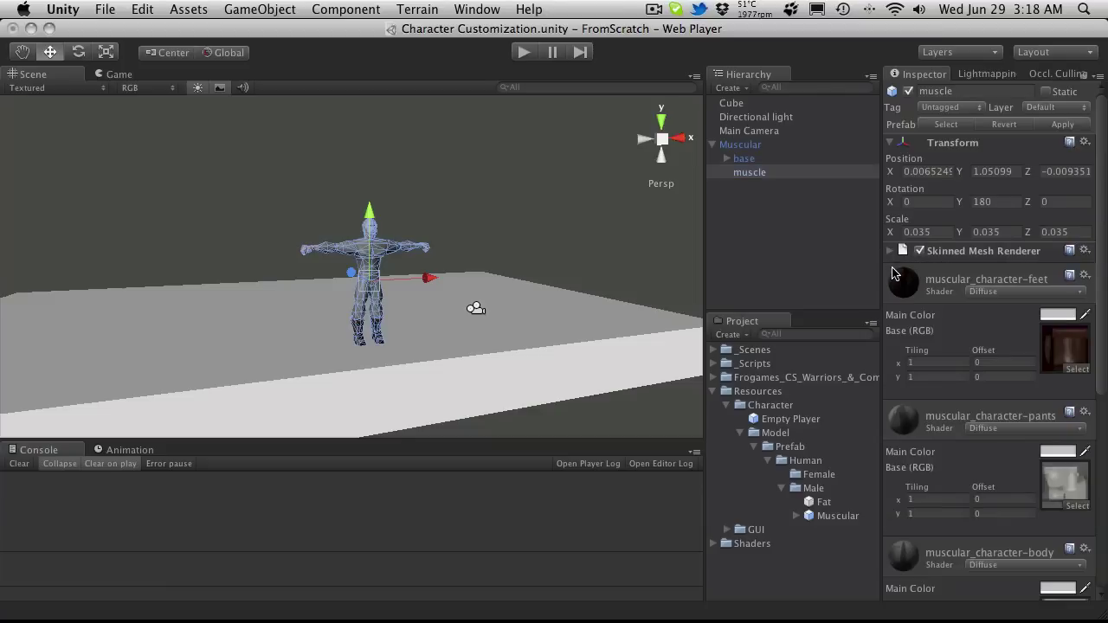
click(955, 277)
click(950, 321)
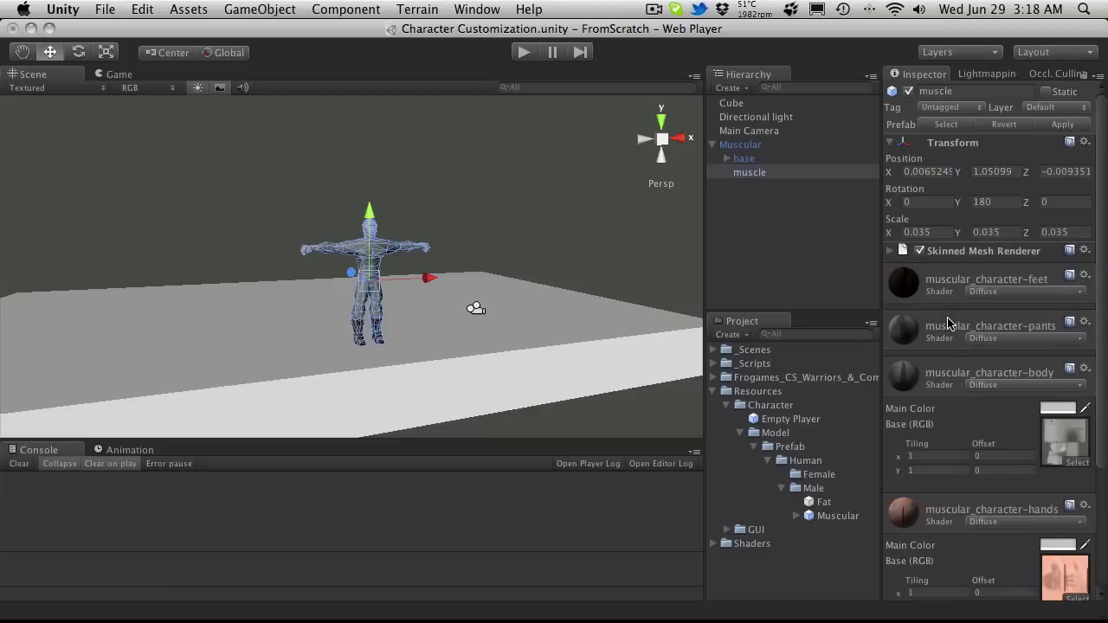
click(948, 370)
click(956, 418)
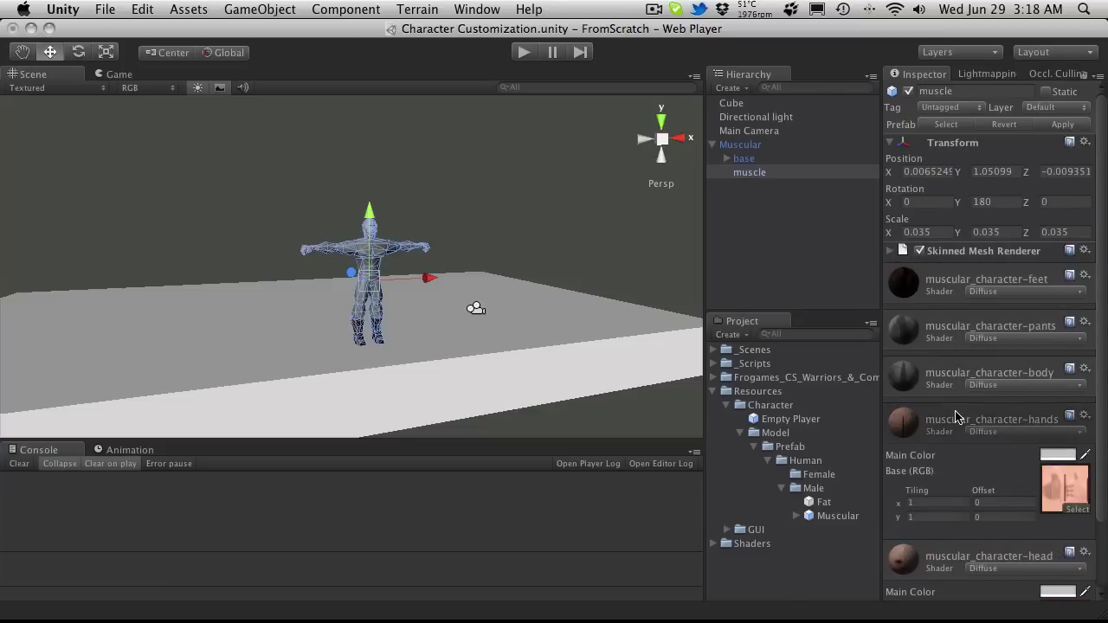
click(956, 464)
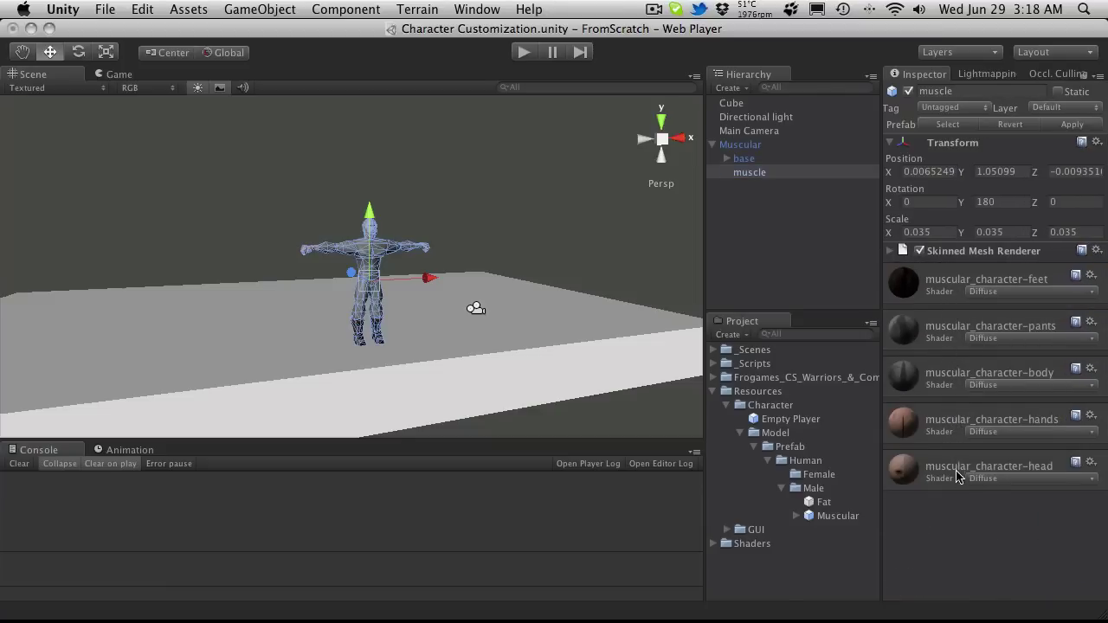
Expand the base, spine and spine_up bones of the Muscular skeleton.
click(743, 160)
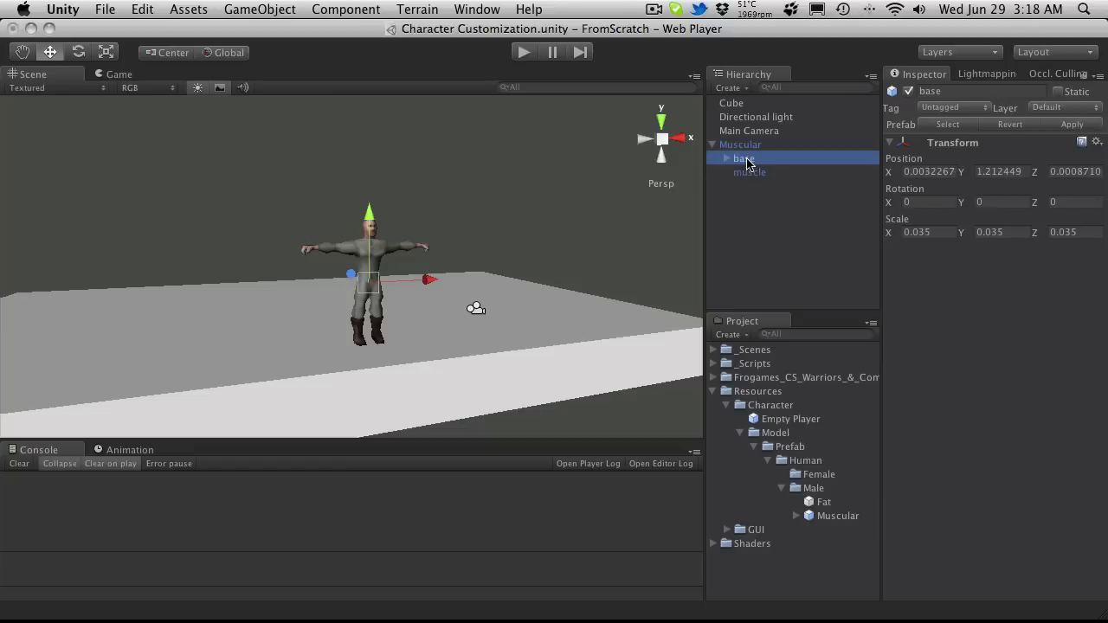
click(741, 144)
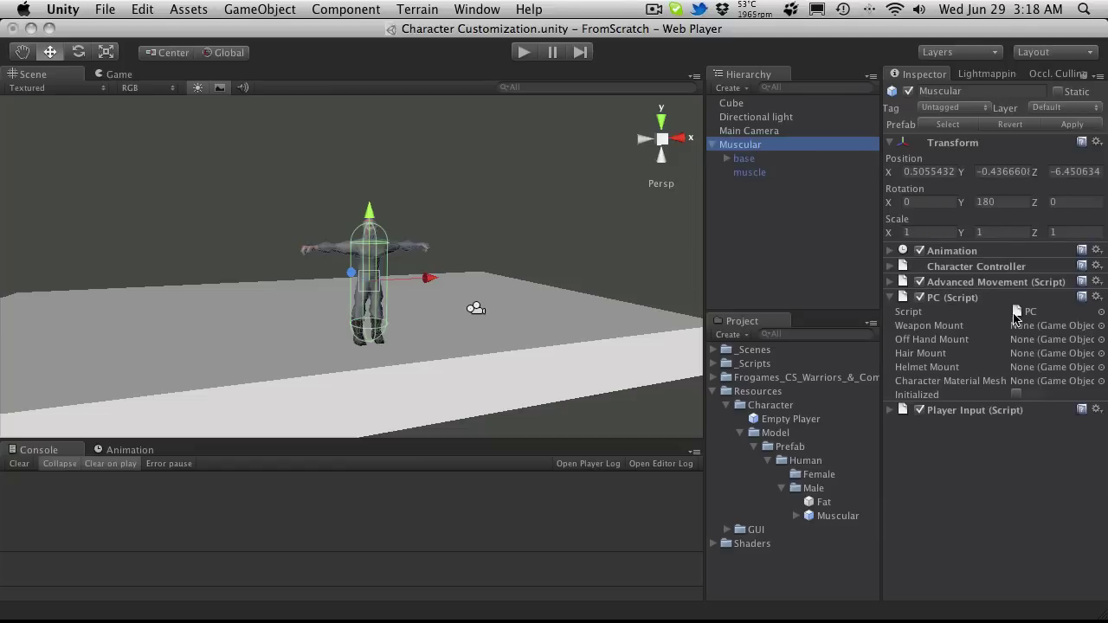
click(726, 160)
click(740, 186)
click(754, 200)
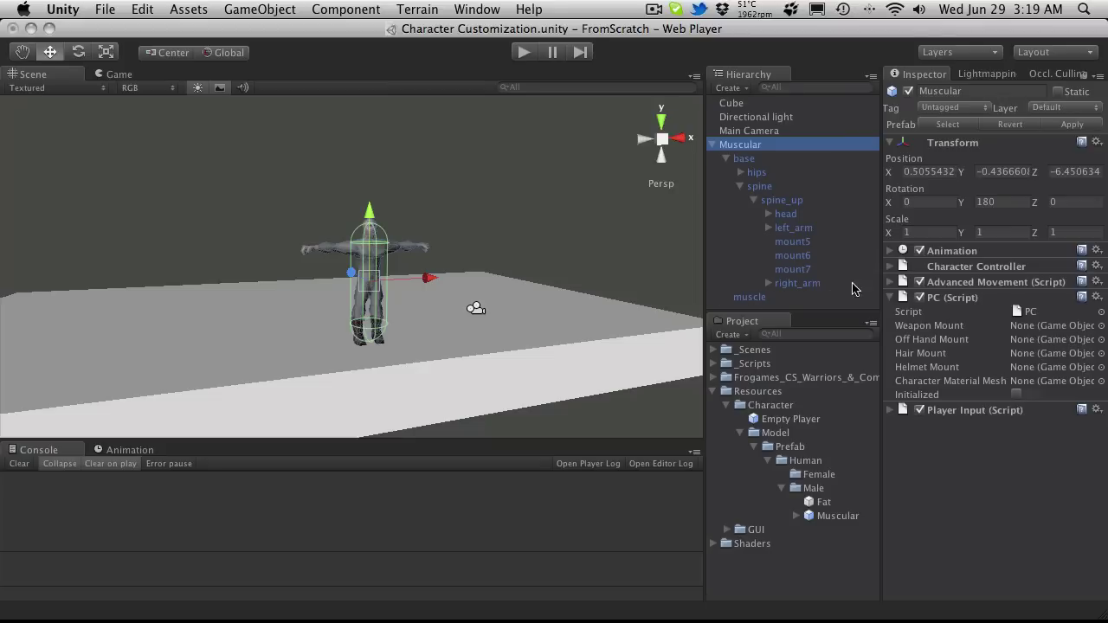
Expand right_arm, right_foret_arm and right_hand, select mount3, and orbit to the character's front.
click(768, 283)
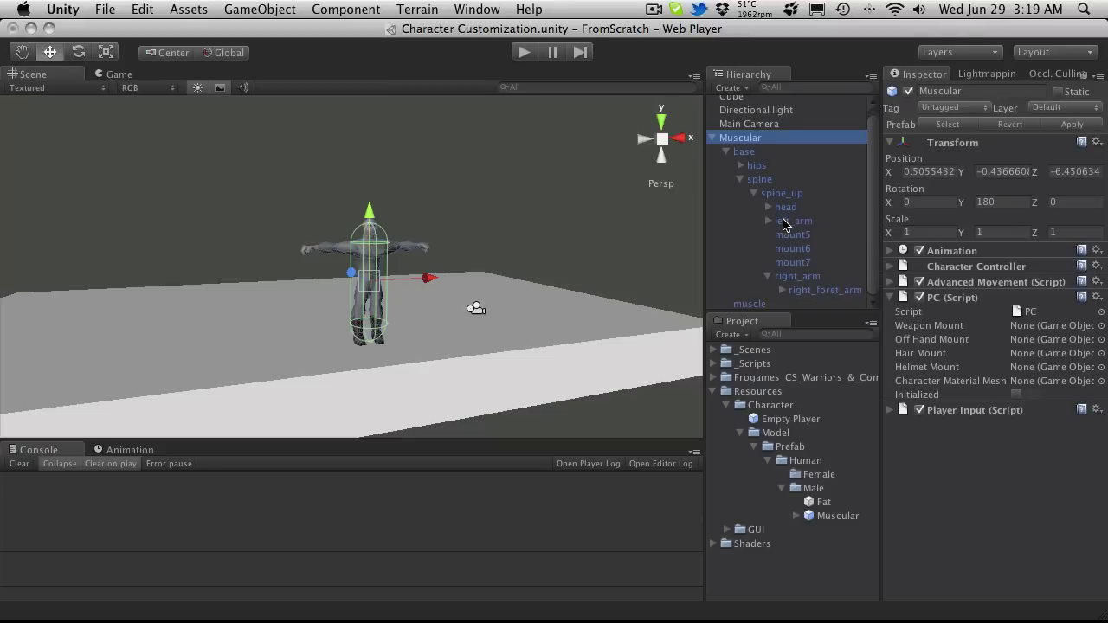
click(781, 291)
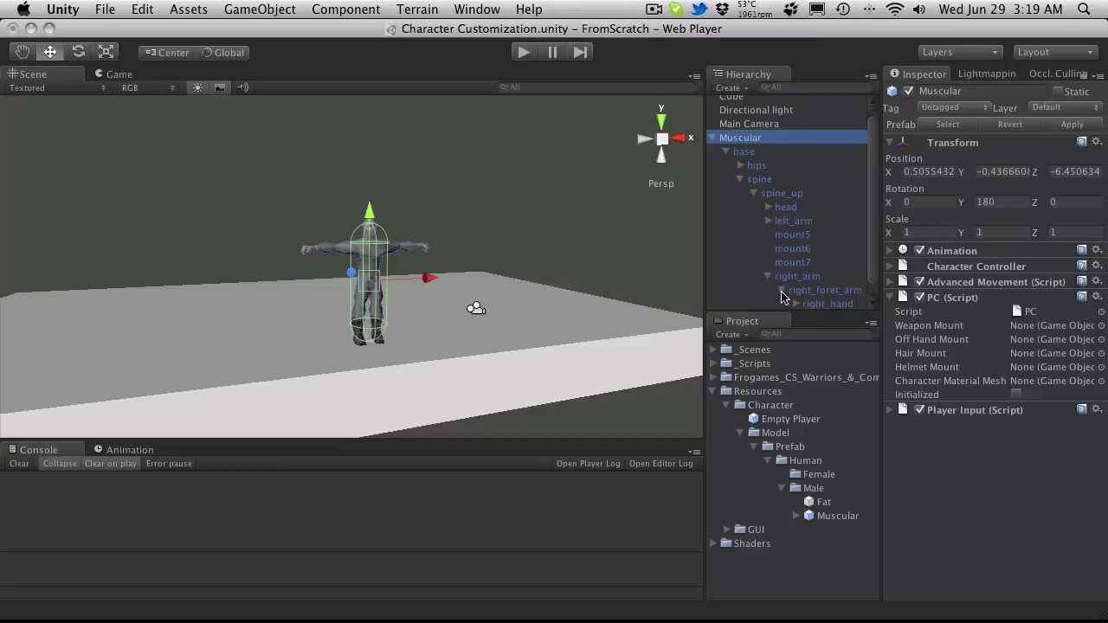
scroll(786, 288, down, 1)
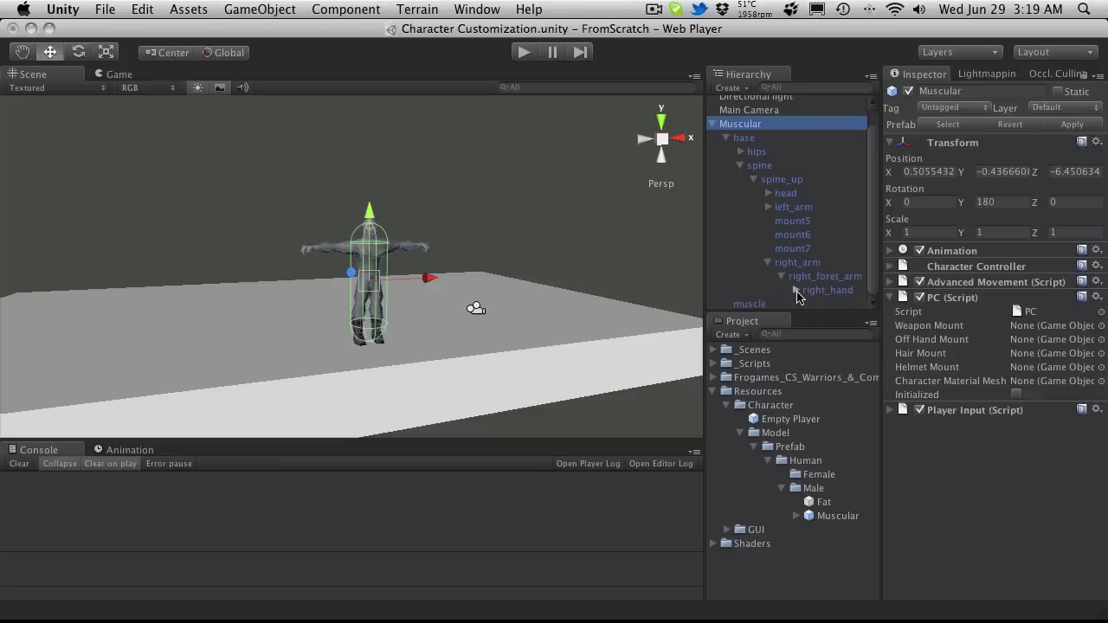
click(795, 291)
click(834, 262)
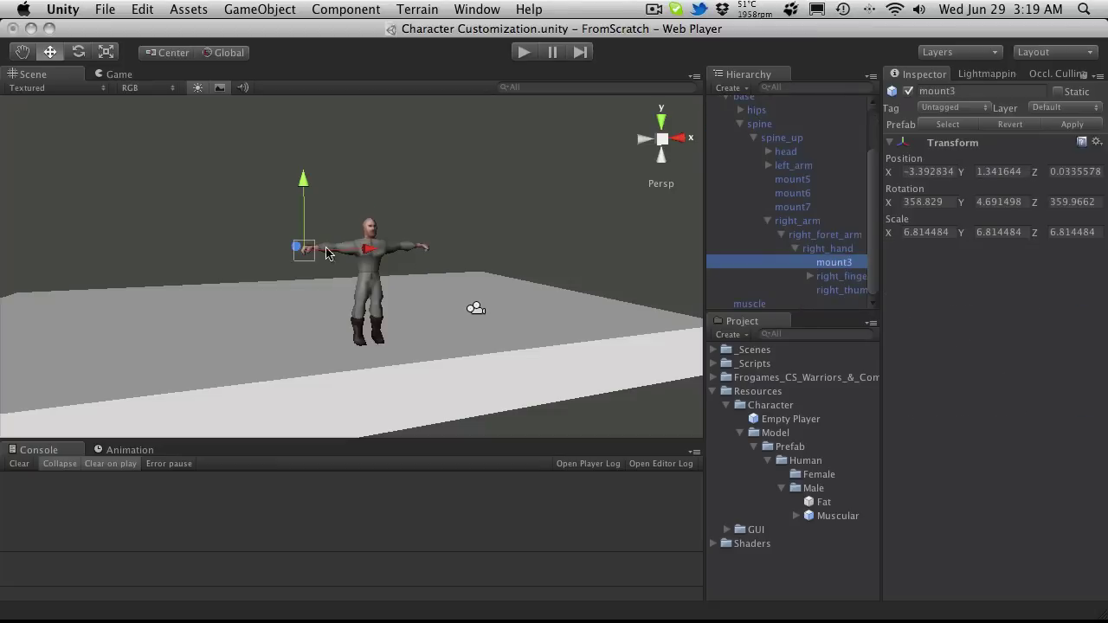
alt+drag(328, 253, 2, 299)
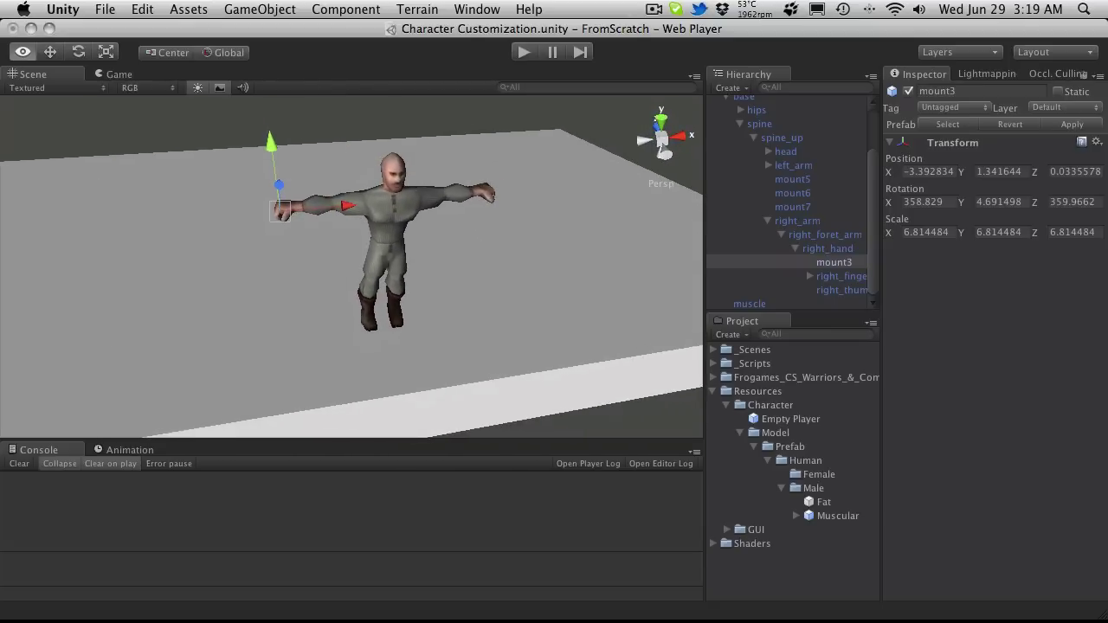
alt+drag(281, 216, 149, 205)
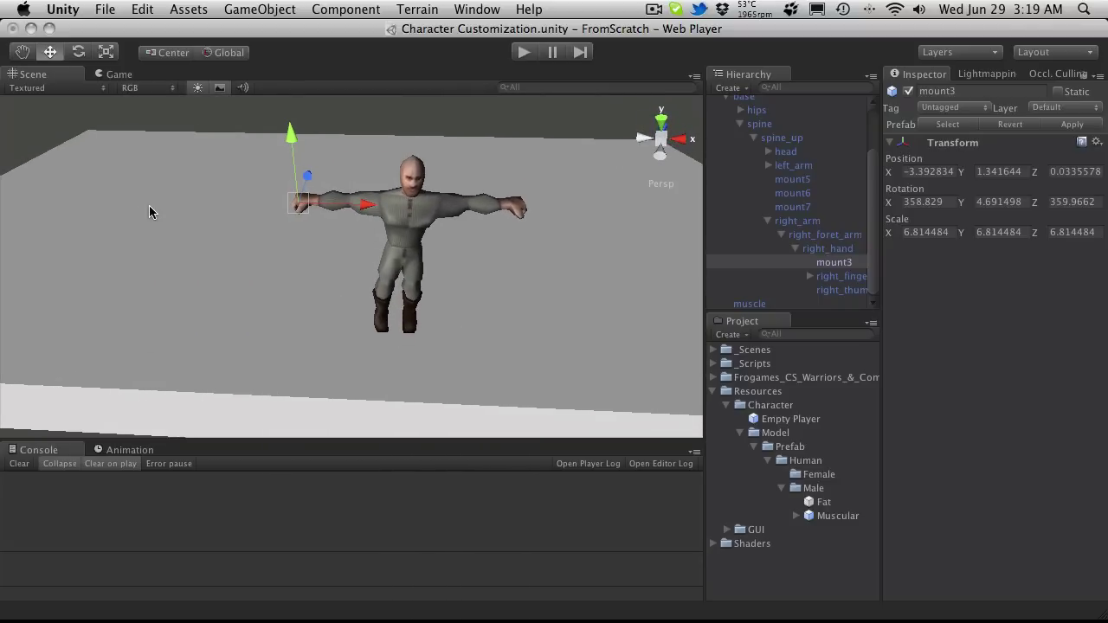
Rename the right hand's mount3 bone to 'weapon mount'.
click(835, 264)
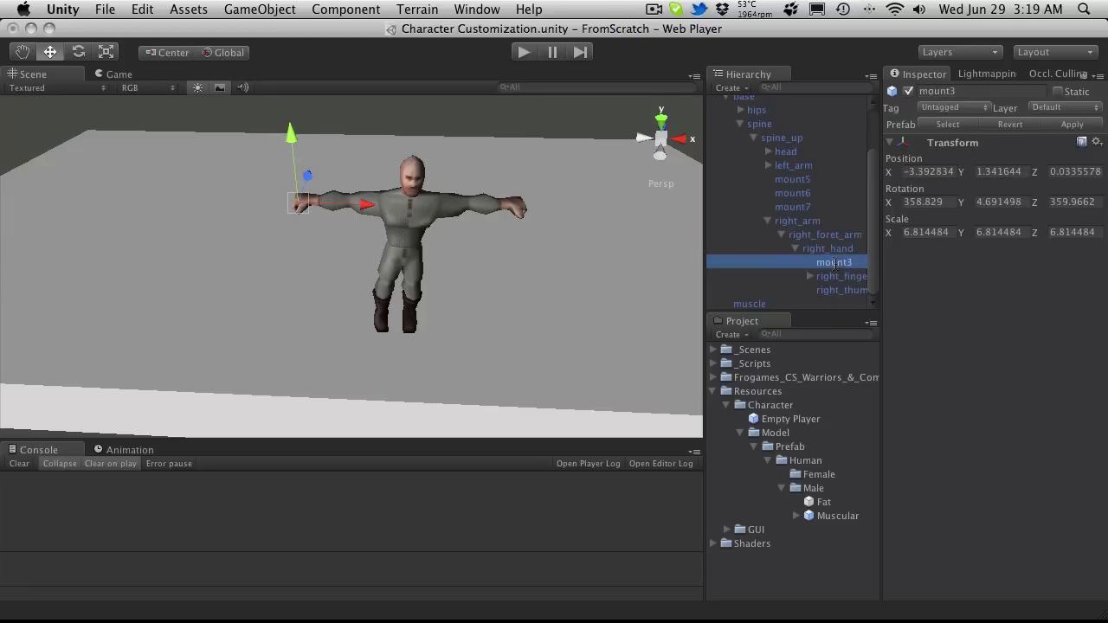
key(Return)
text(weapon)
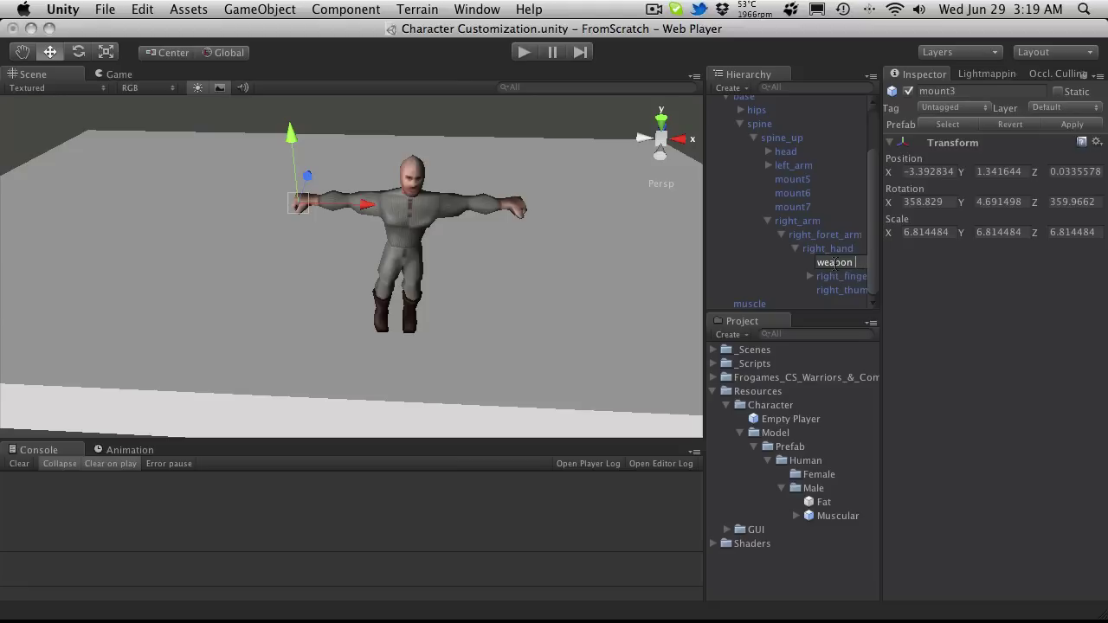
text(mount)
key(Return)
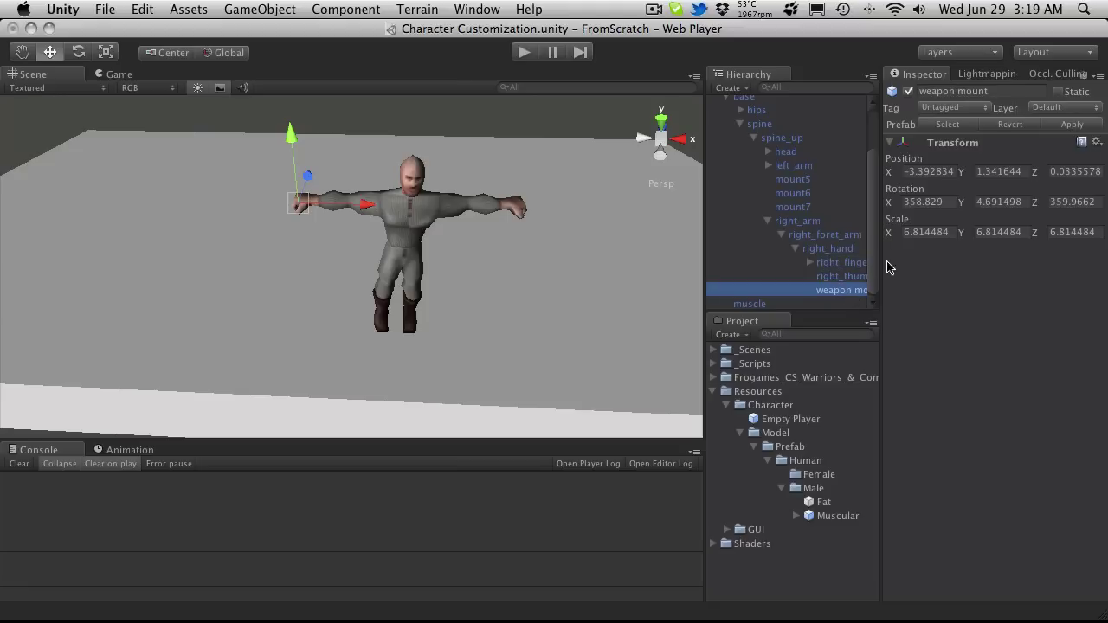
Select Muscular and drag weapon mount into the PC script's Weapon Mount slot.
scroll(776, 151, up, 3)
click(772, 148)
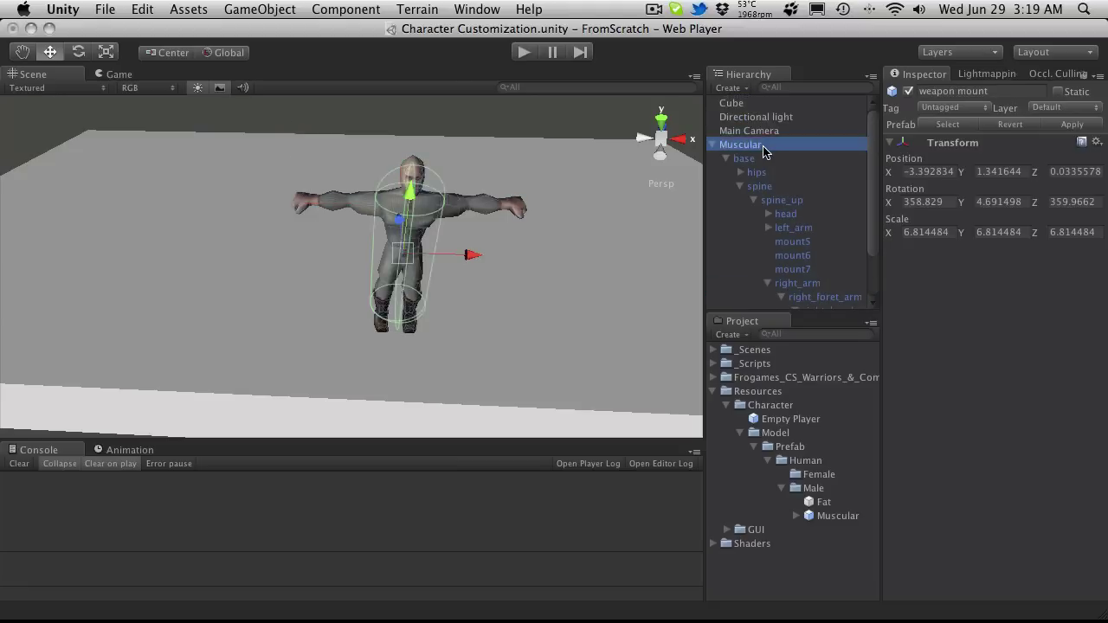
scroll(864, 270, down, 3)
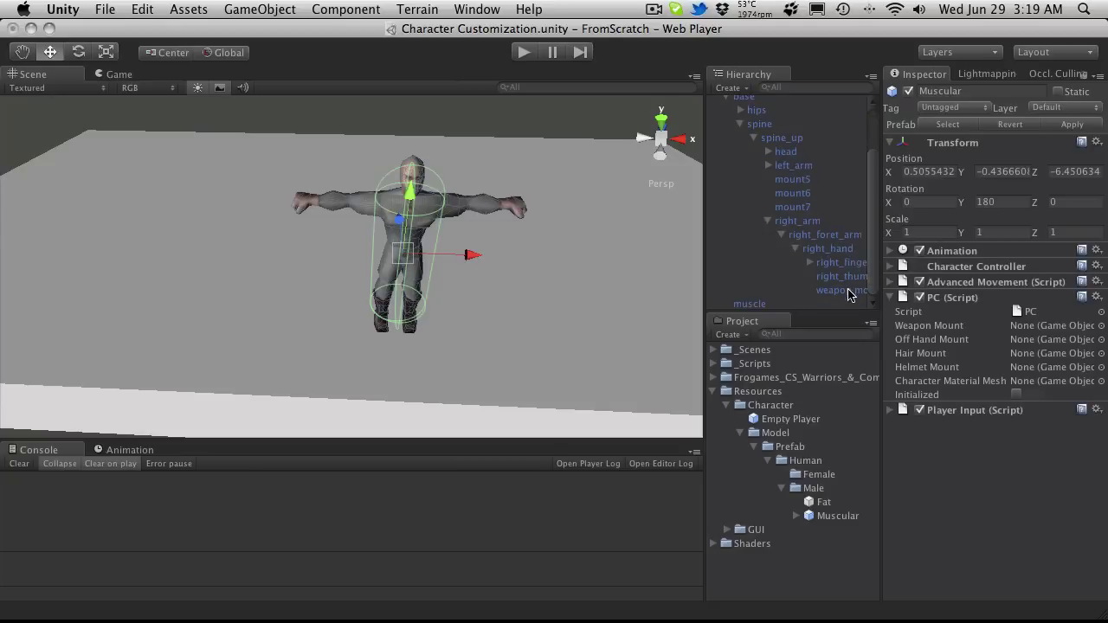
drag(848, 294, 1050, 331)
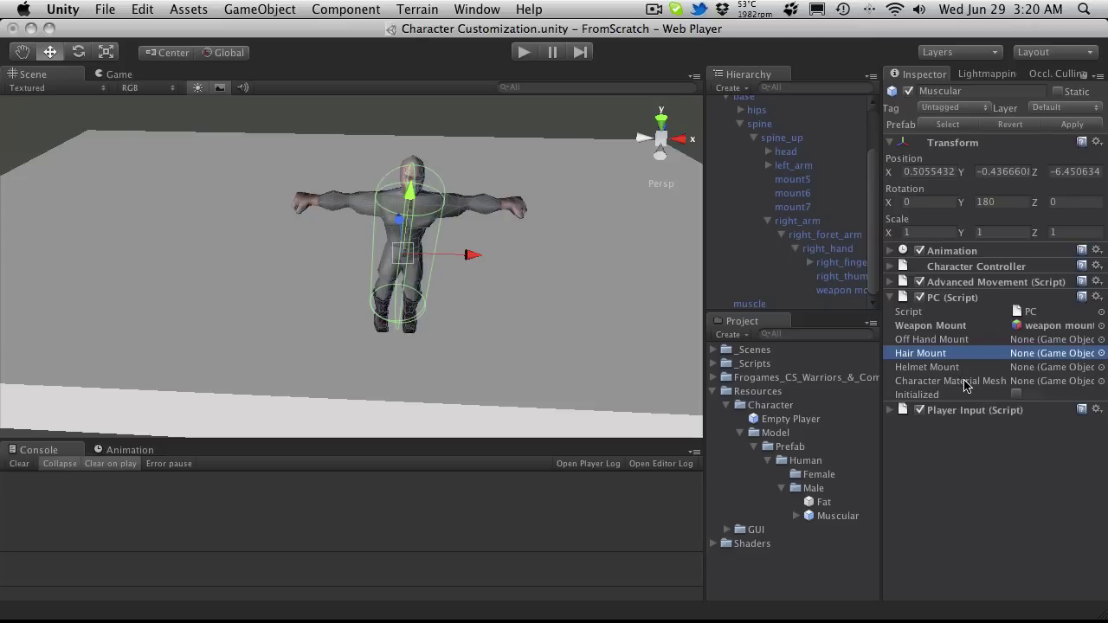
Check the Character Material Mesh field, then collapse Muscular's bone tree to one Hierarchy entry.
click(966, 383)
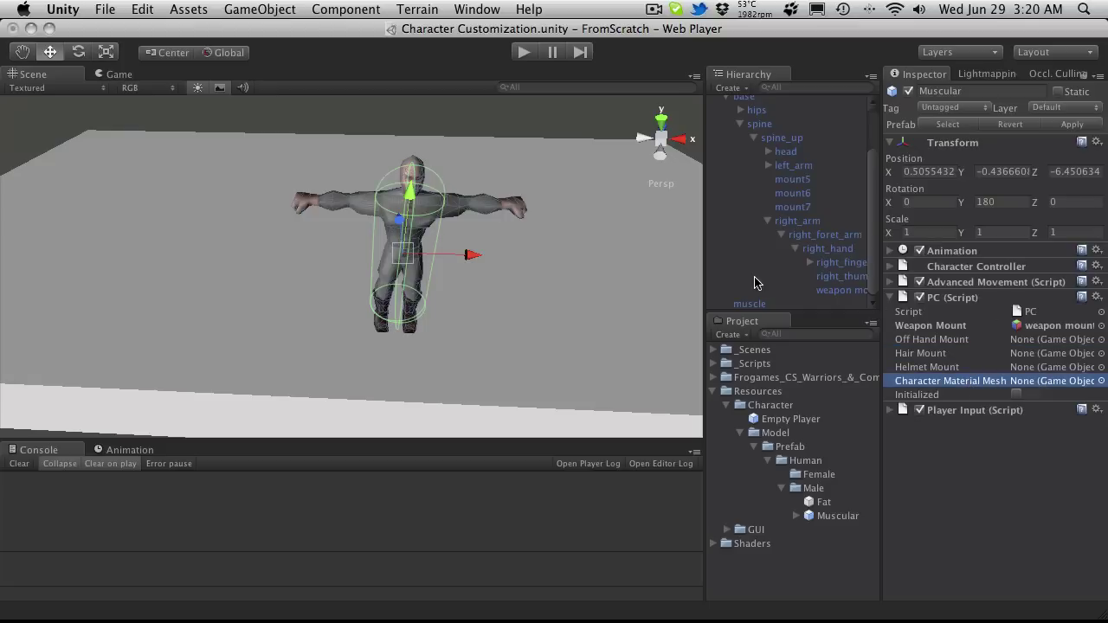
click(763, 304)
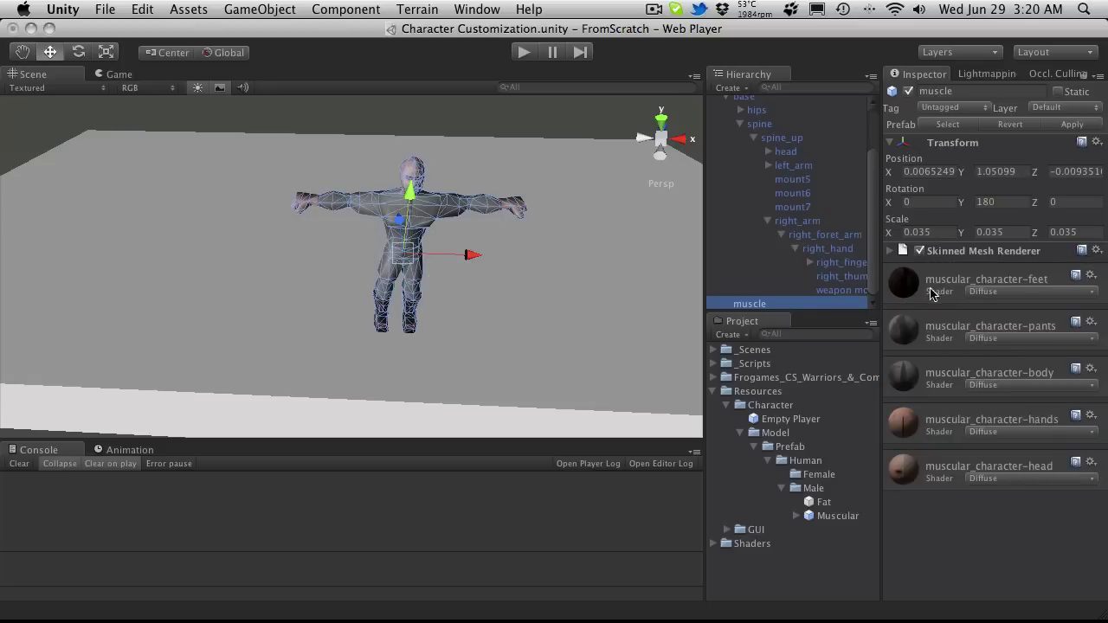
scroll(835, 251, up, 3)
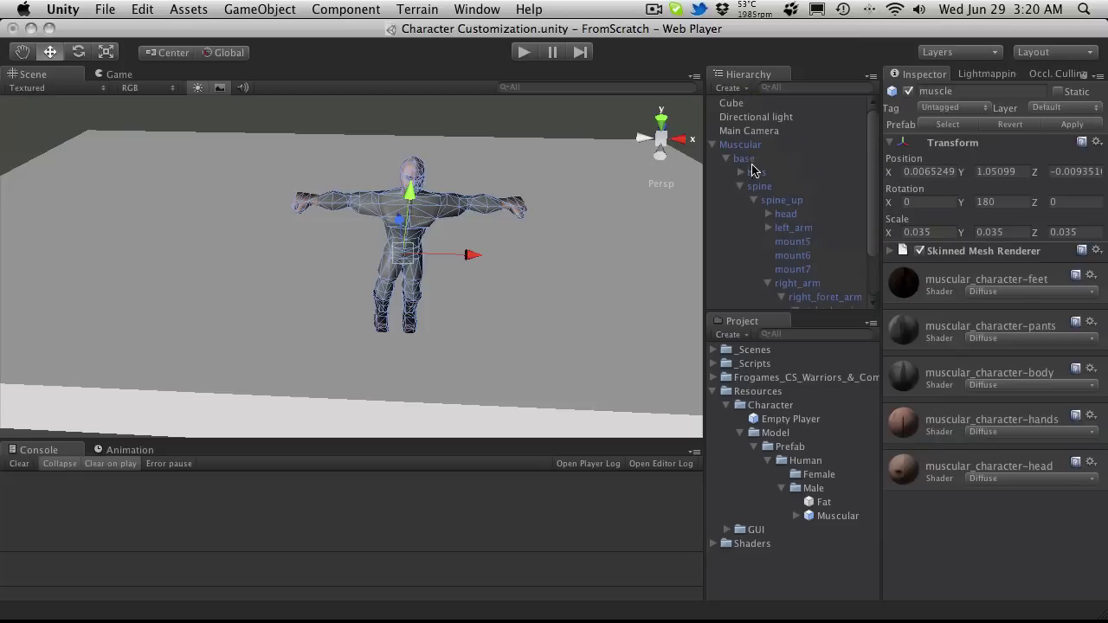
click(713, 146)
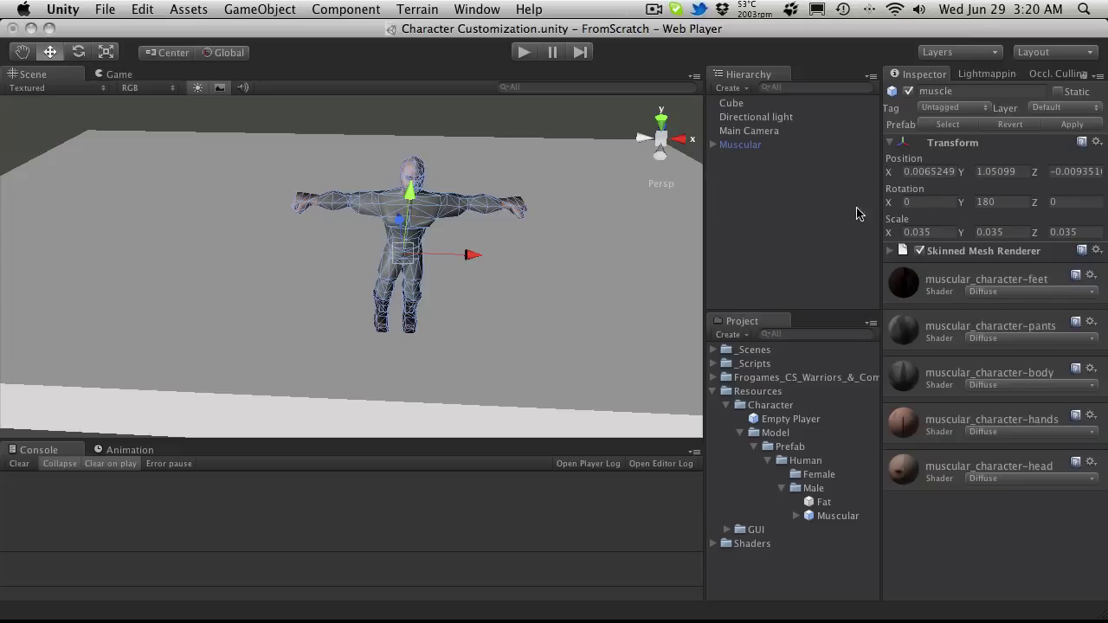
Check the empty Off Hand Mount field, then expand left_arm and its forearm to select mount4.
click(751, 148)
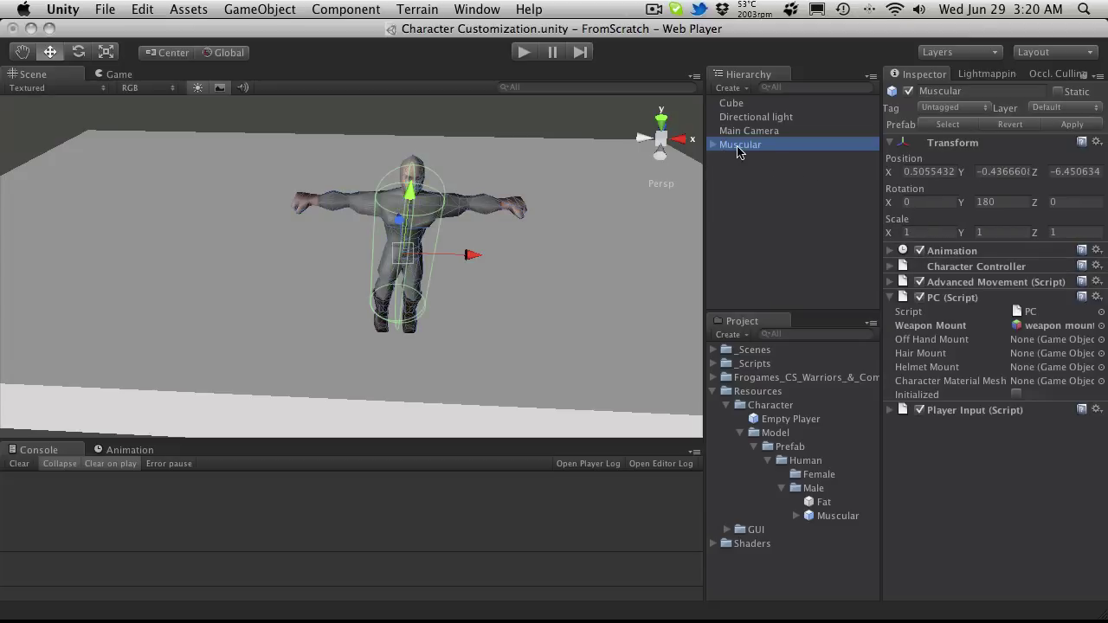
click(1071, 341)
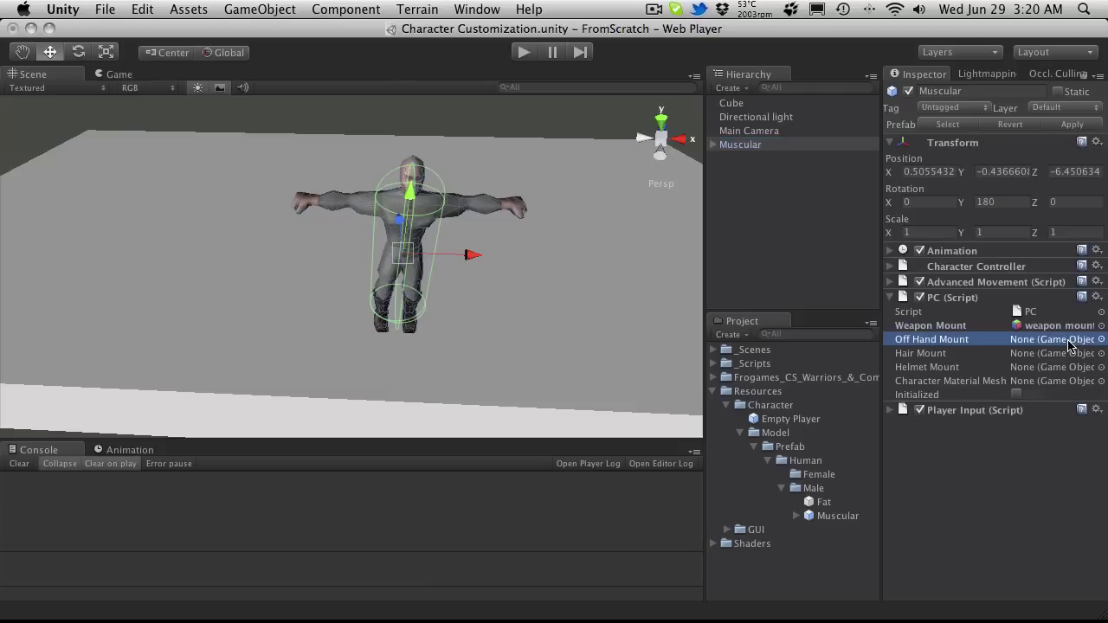
click(714, 146)
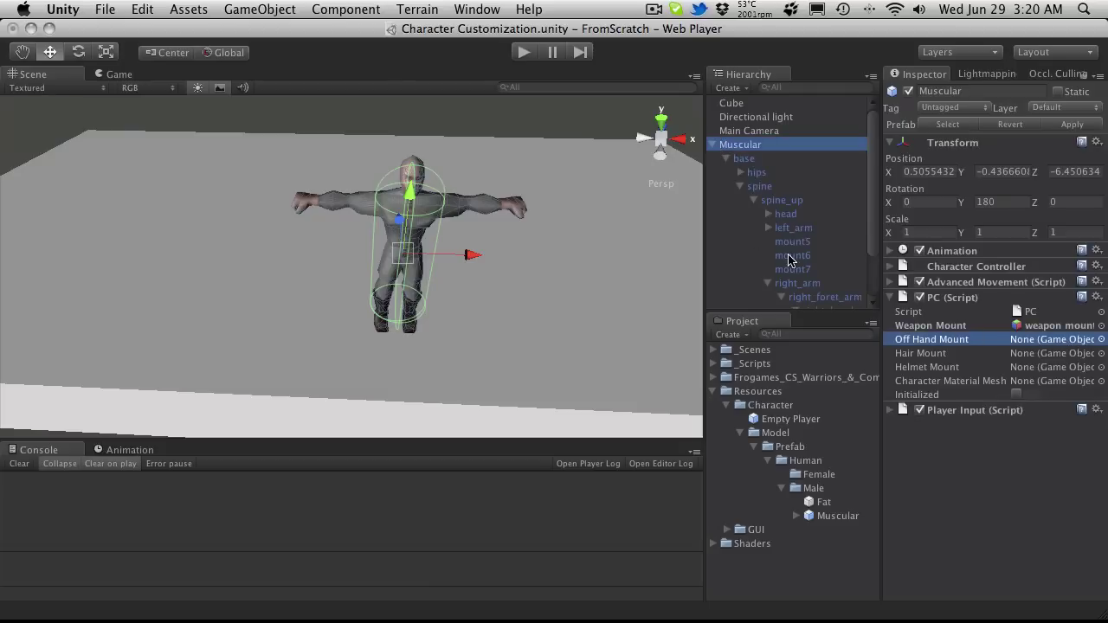
click(767, 284)
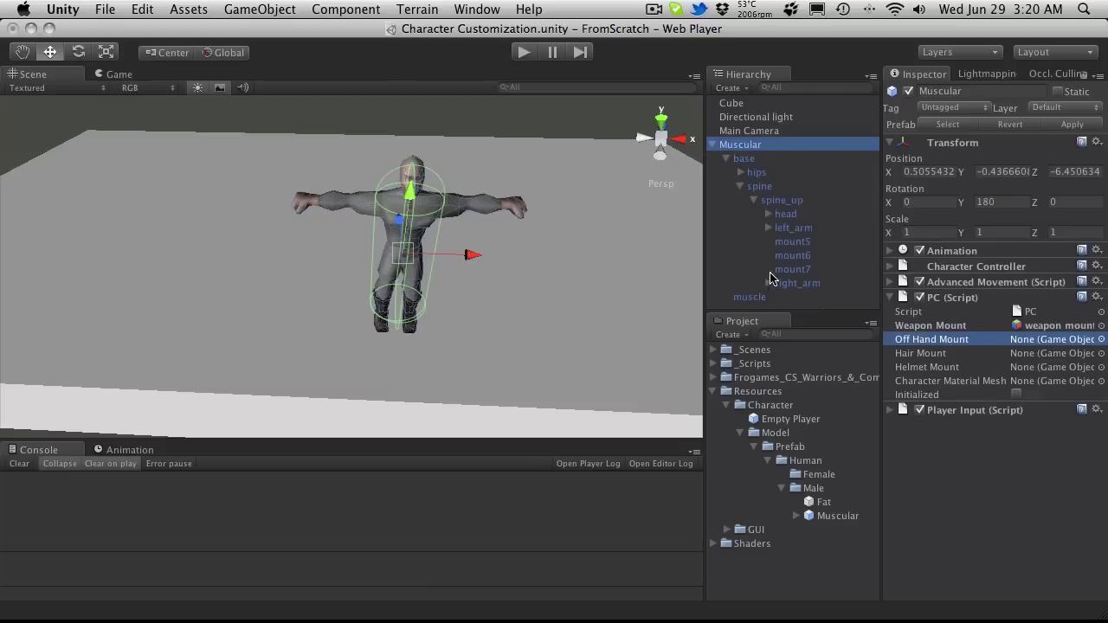
click(794, 246)
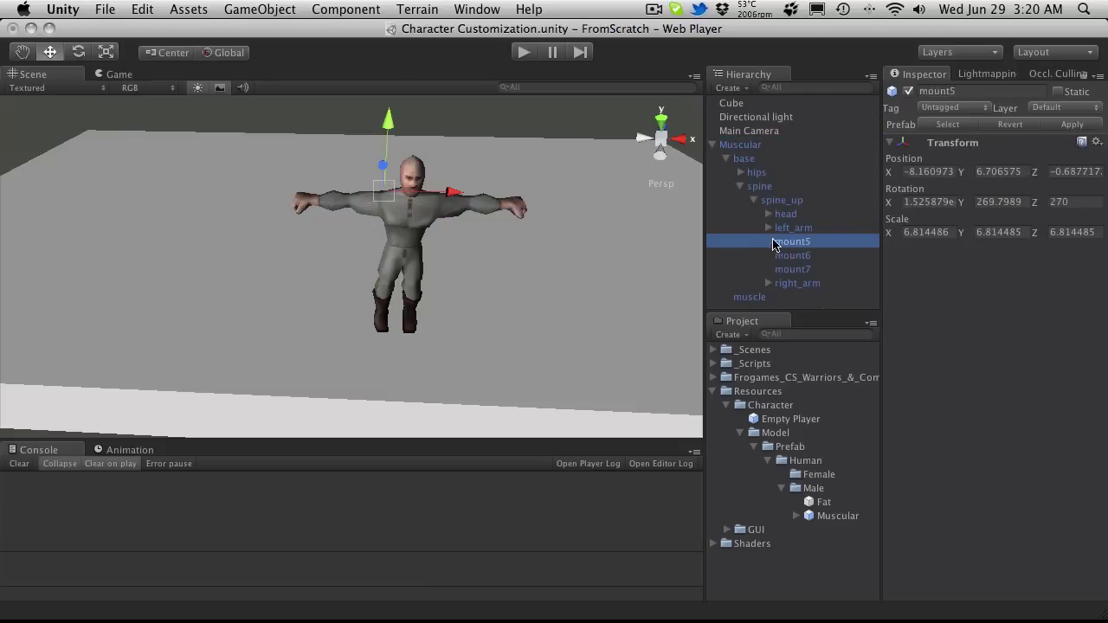
click(767, 229)
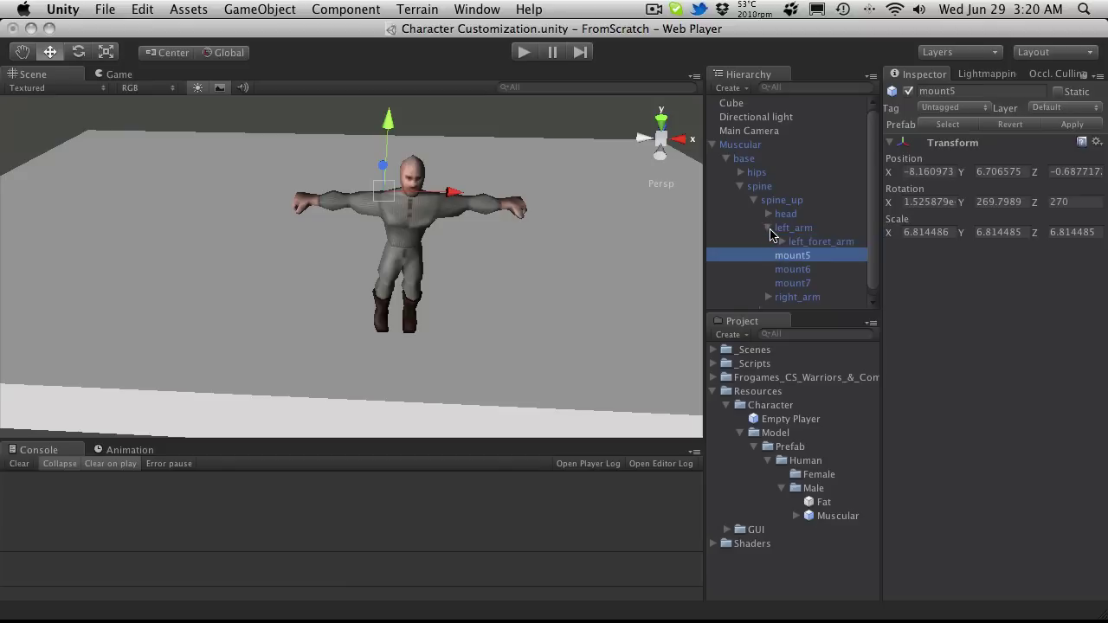
click(811, 248)
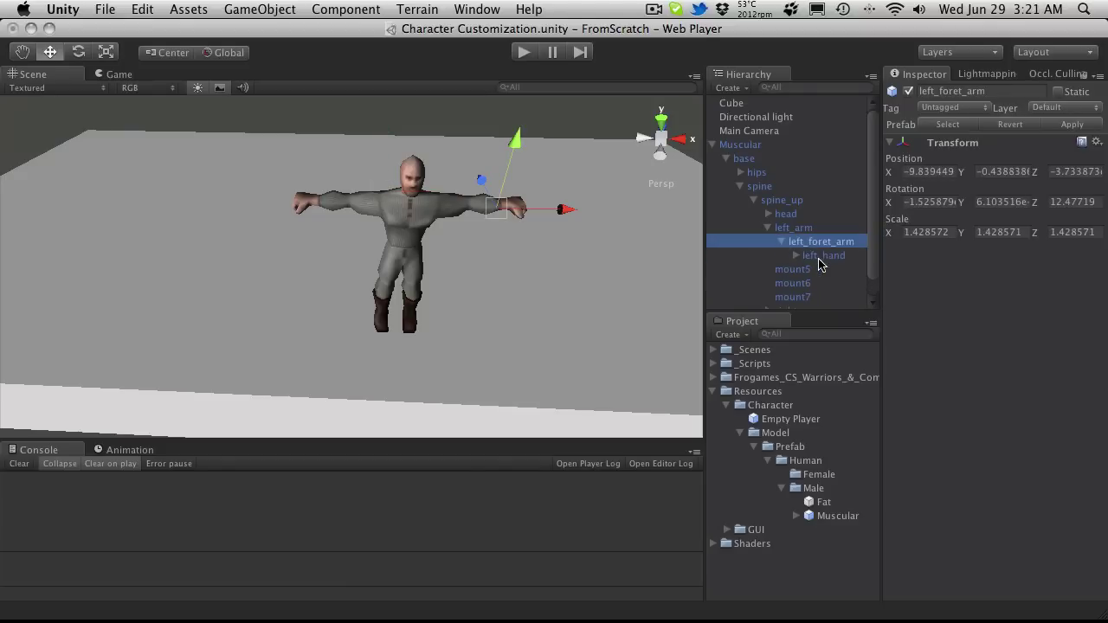
key(Right)
click(831, 296)
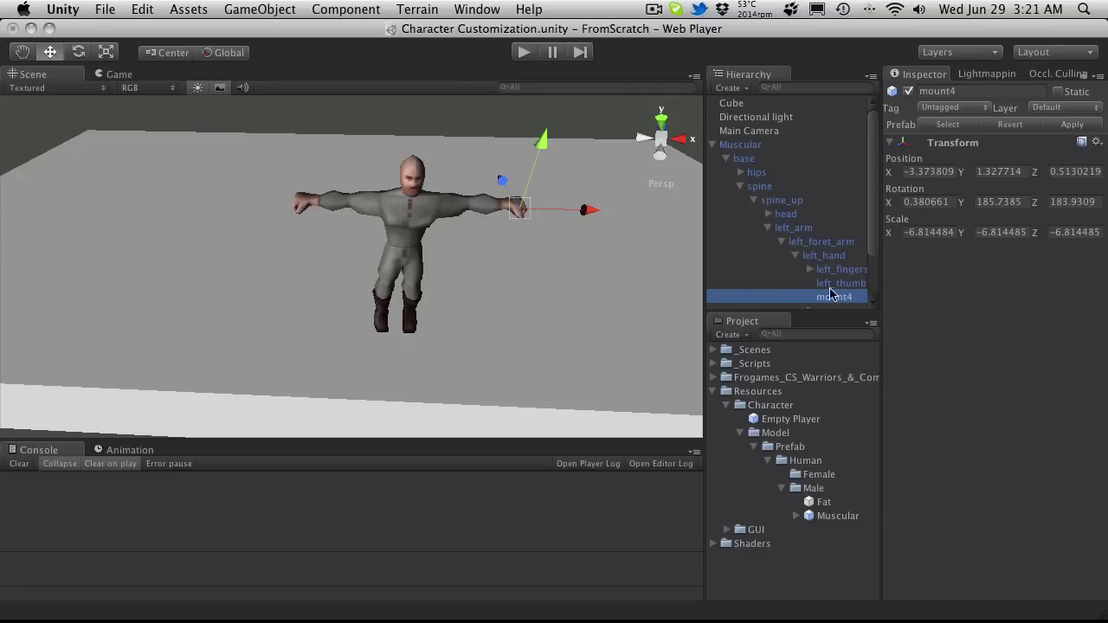
alt+drag(675, 260, 367, 209)
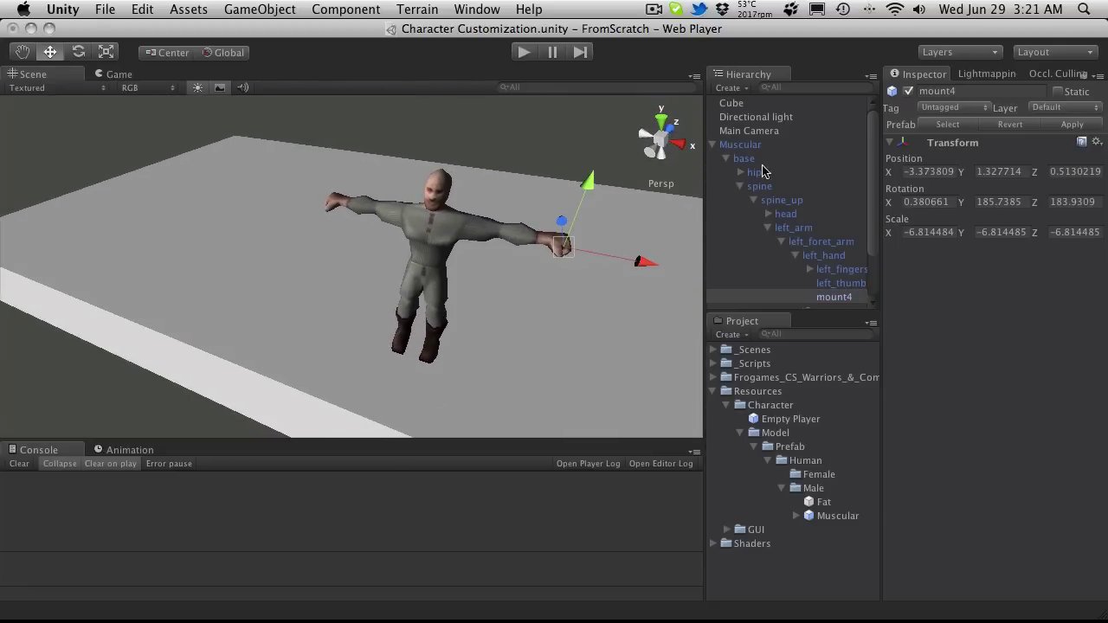
Rename mount4 to 'offhand mount' and drag it into the PC script's Off Hand Mount slot.
click(740, 144)
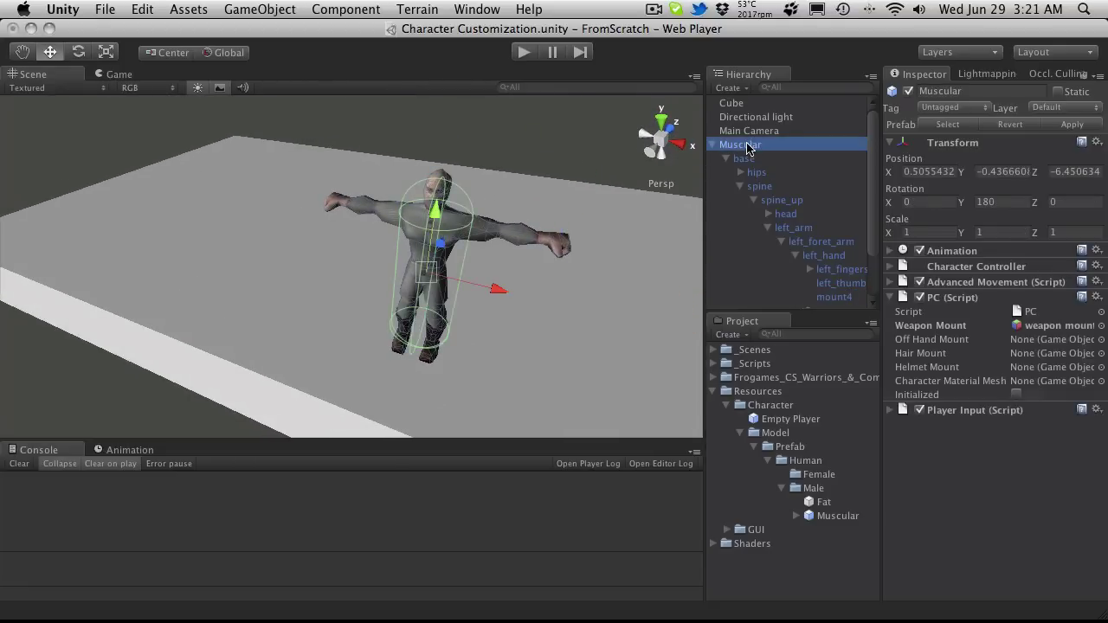
click(836, 296)
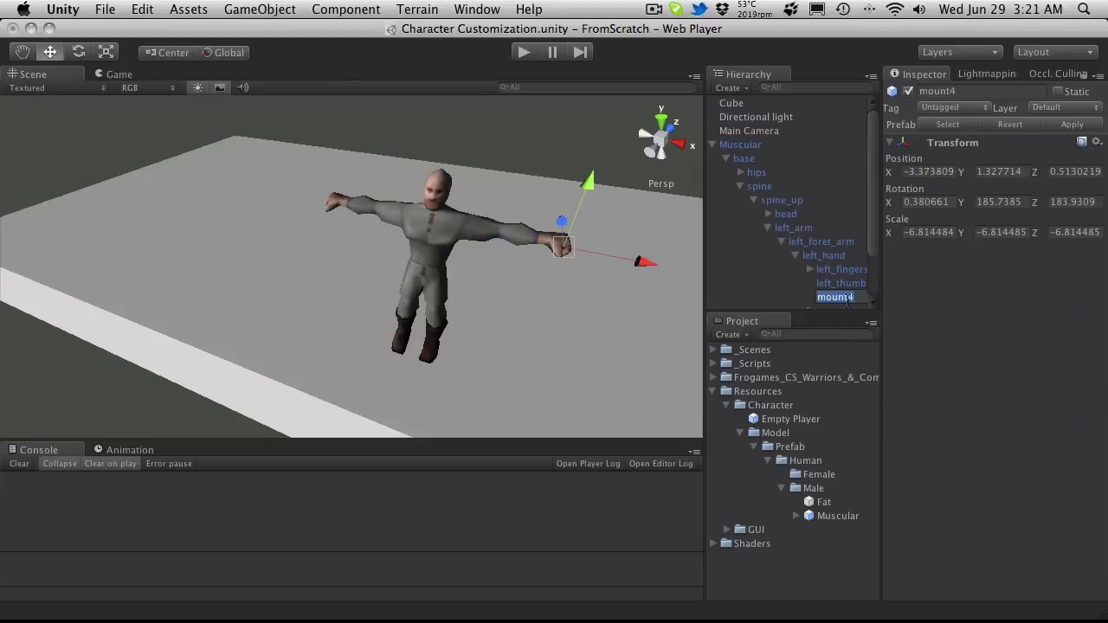
text(offhand mount)
key(Return)
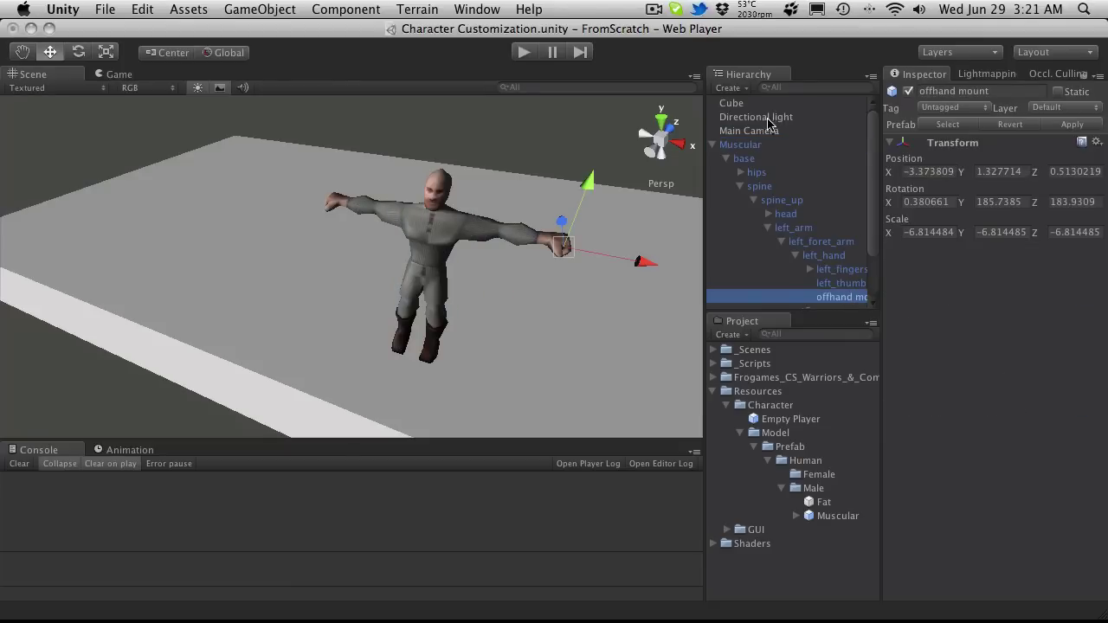
click(744, 144)
drag(855, 305, 1035, 338)
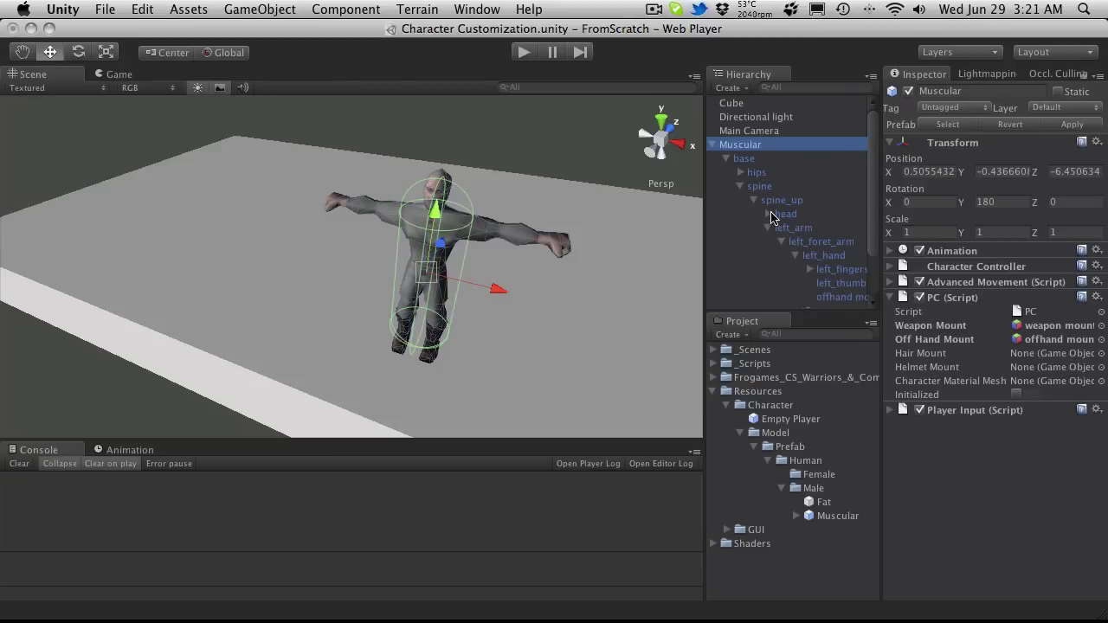
Collapse the spine_up and spine branches and orbit the view around the character.
scroll(814, 258, down, 3)
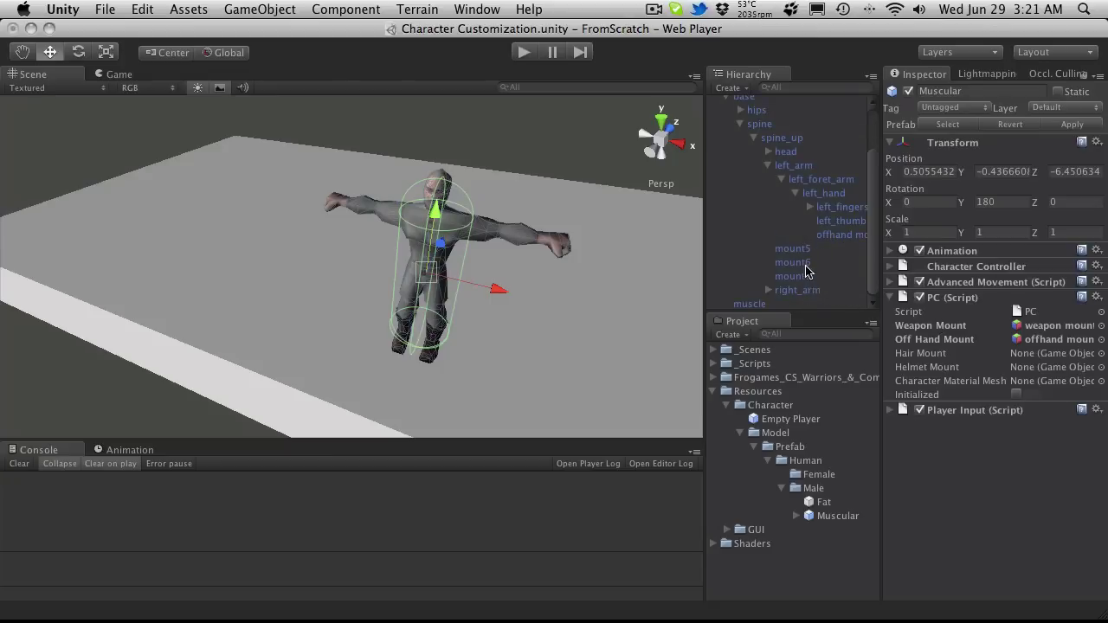
scroll(794, 251, up, 3)
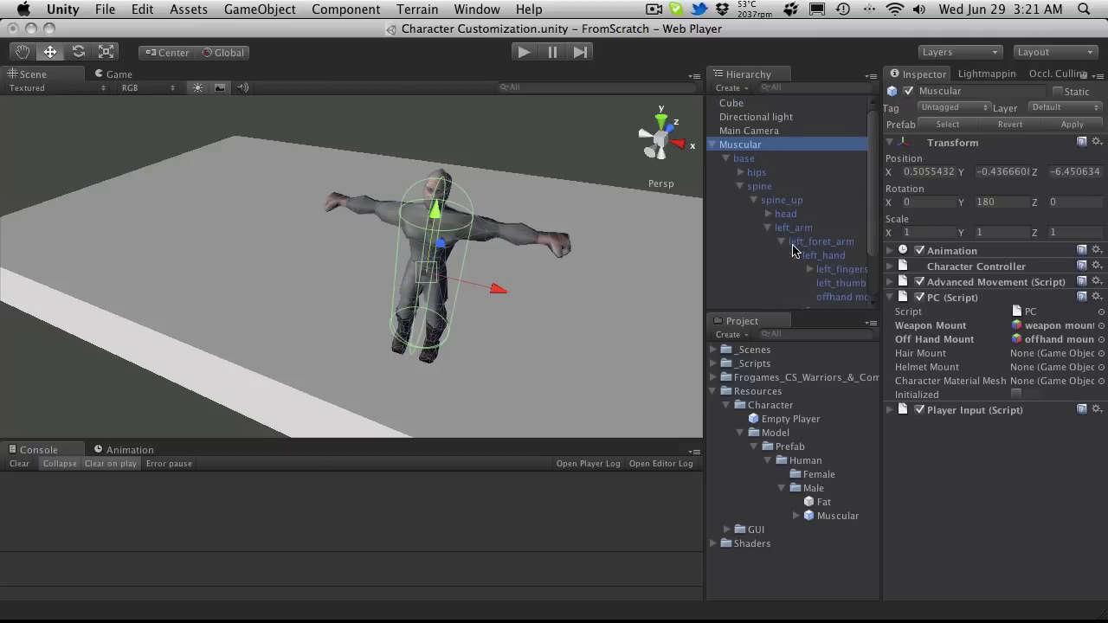
click(752, 200)
click(740, 188)
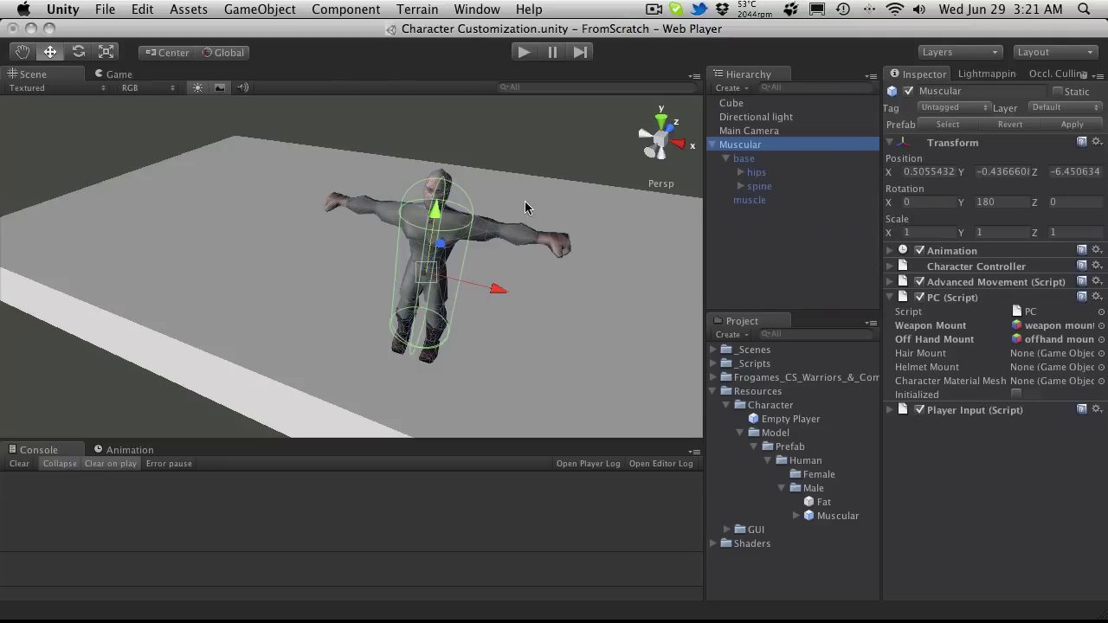
scroll(455, 208, up, 3)
alt+drag(433, 156, 331, 149)
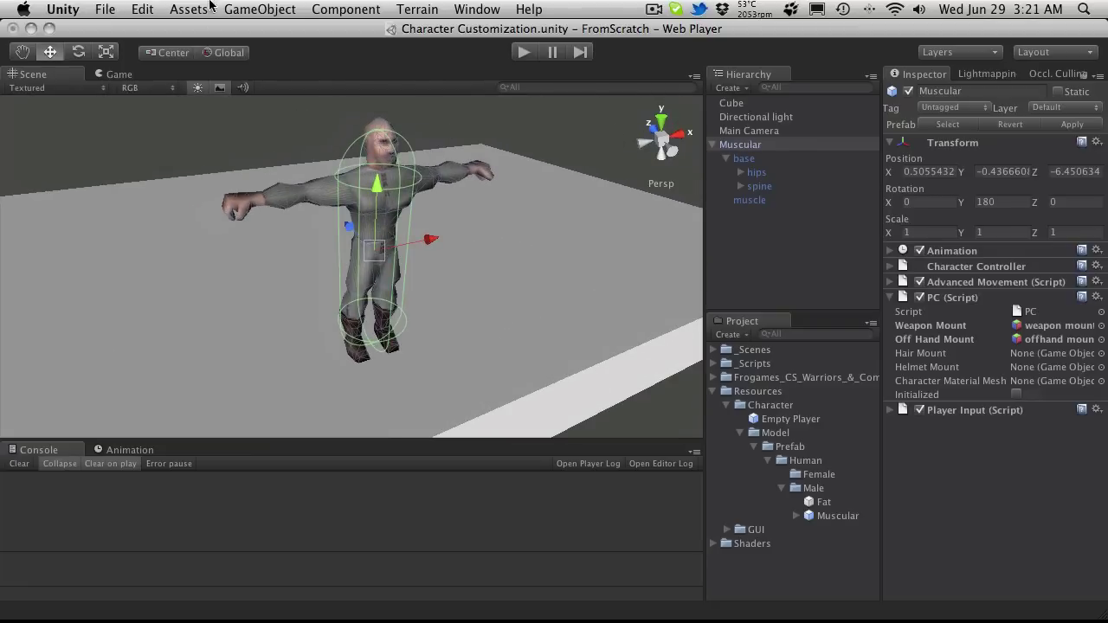
Create an empty GameObject at the origin and rename it 'earring mount'.
click(259, 8)
click(268, 30)
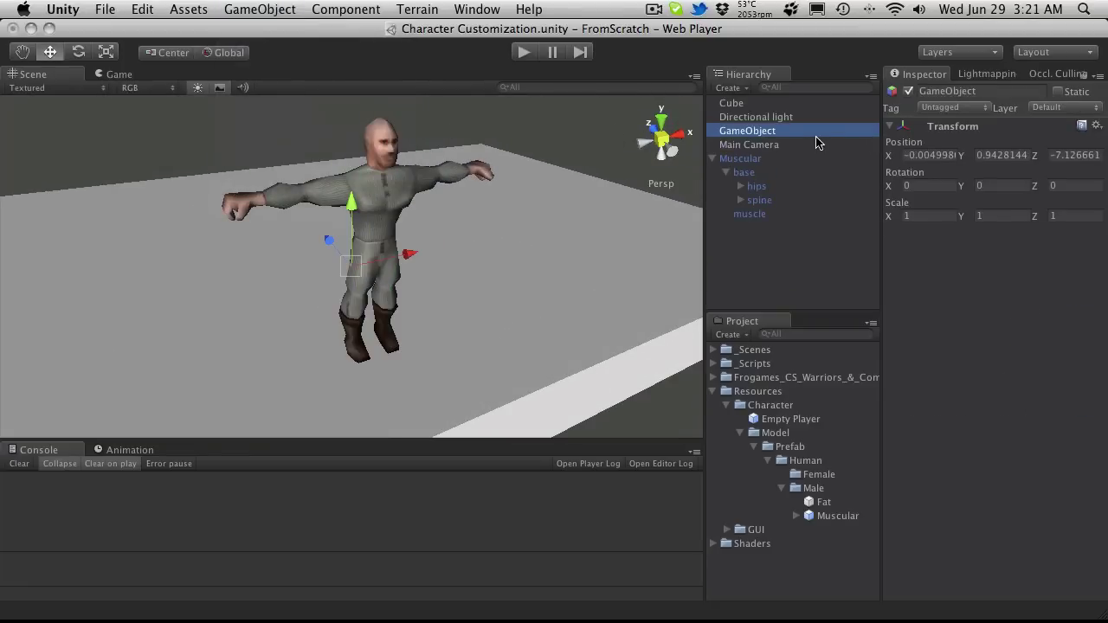
click(1098, 125)
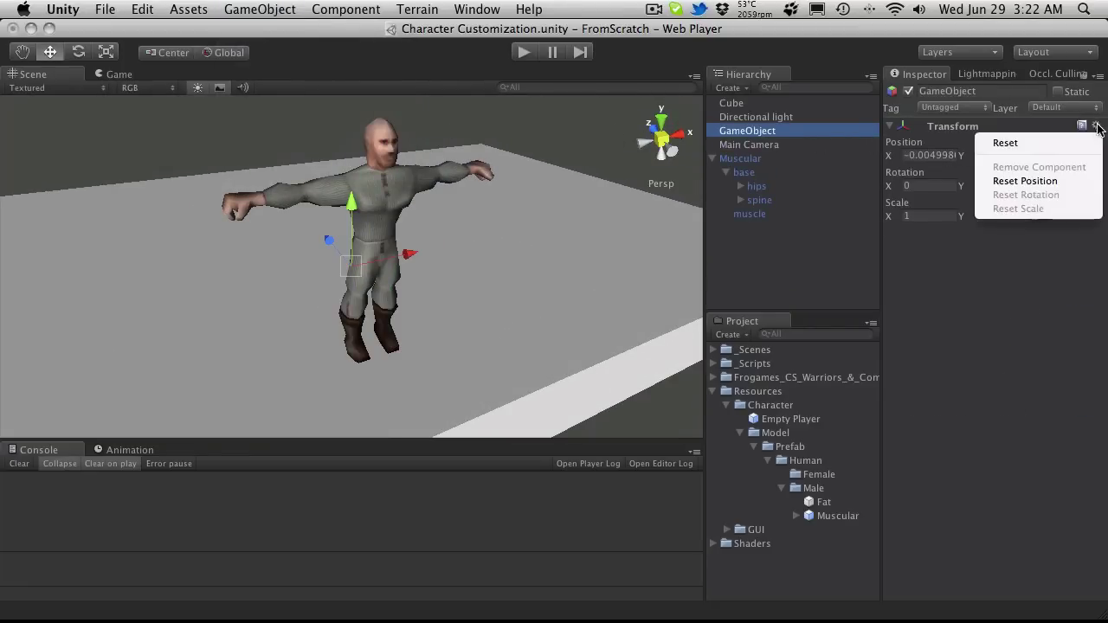
click(1067, 180)
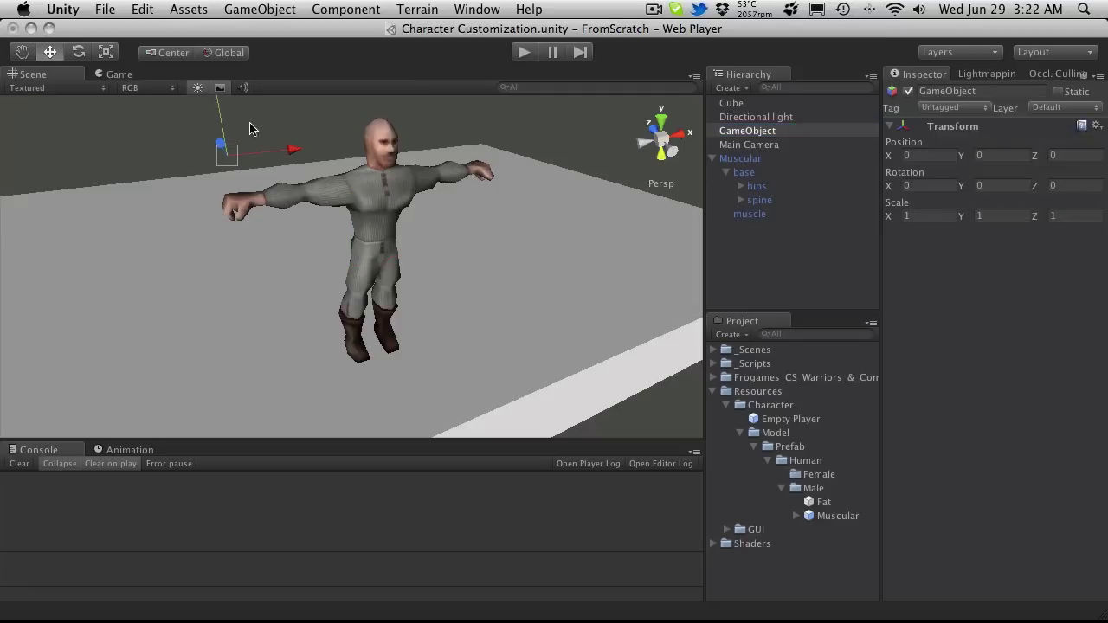
click(731, 133)
key(Return)
text(ea)
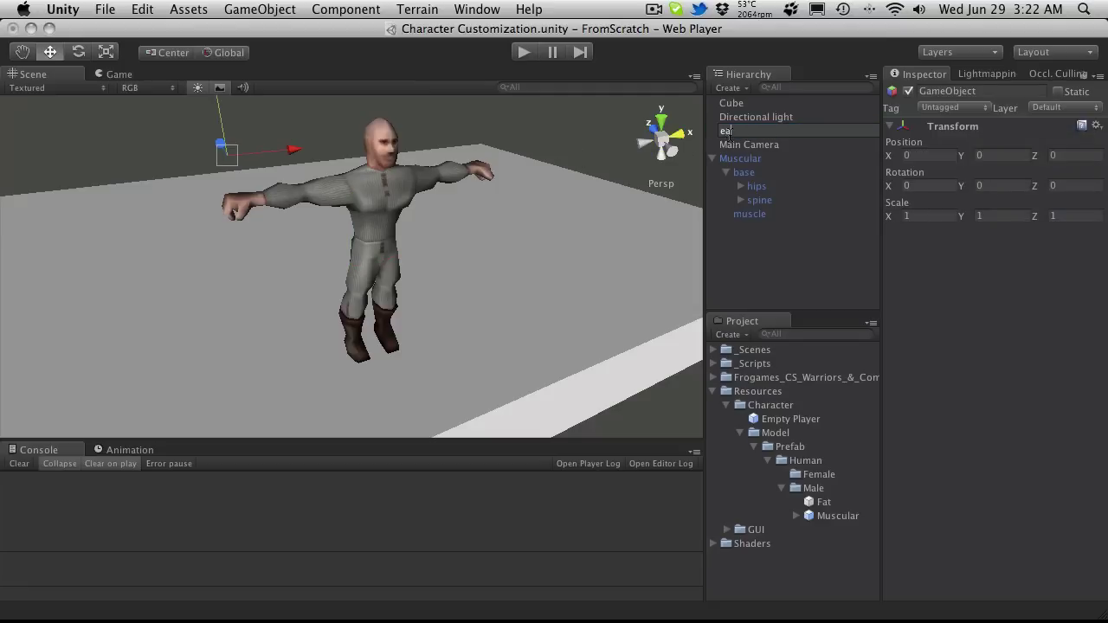
text(rring mount)
key(Return)
Parent earring mount under Muscular, accepting the prefab break, and reset its position and rotation.
drag(727, 147, 737, 159)
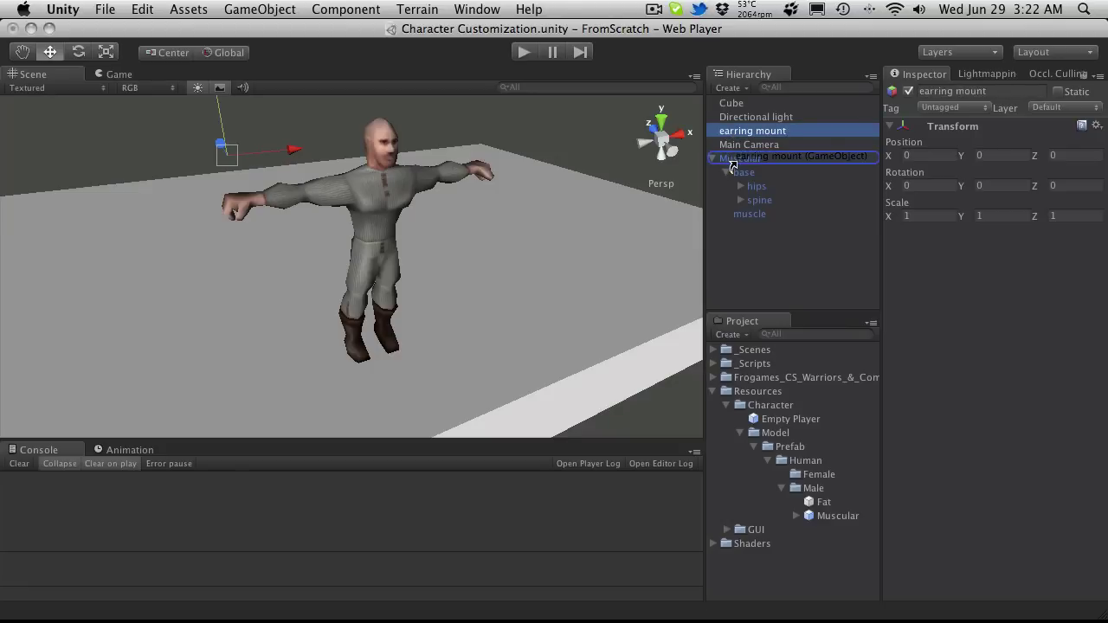
click(674, 243)
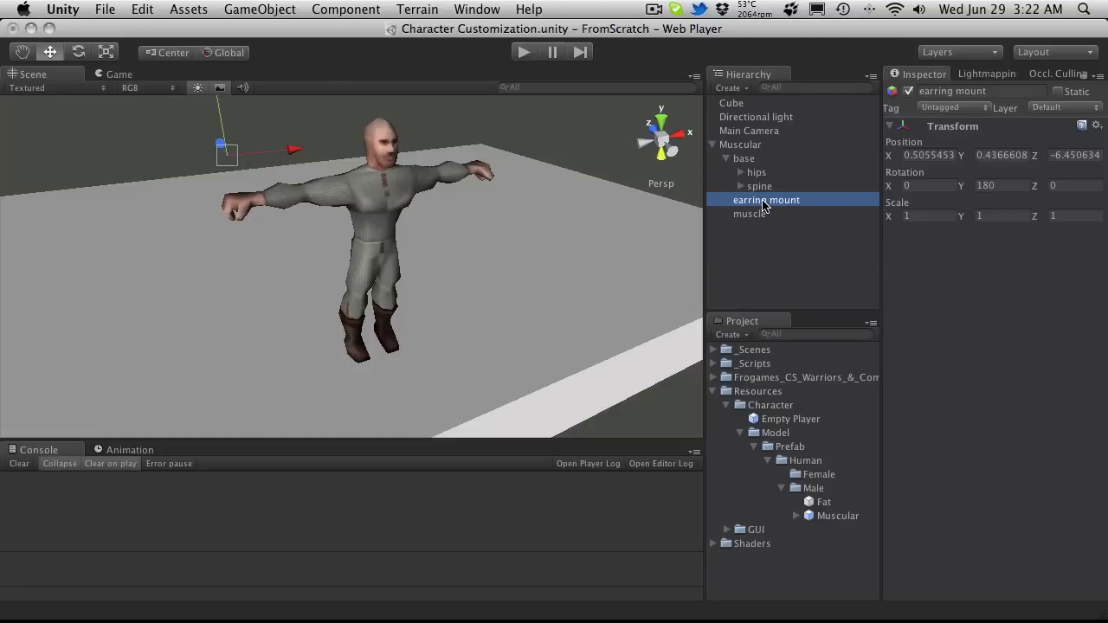
click(1097, 129)
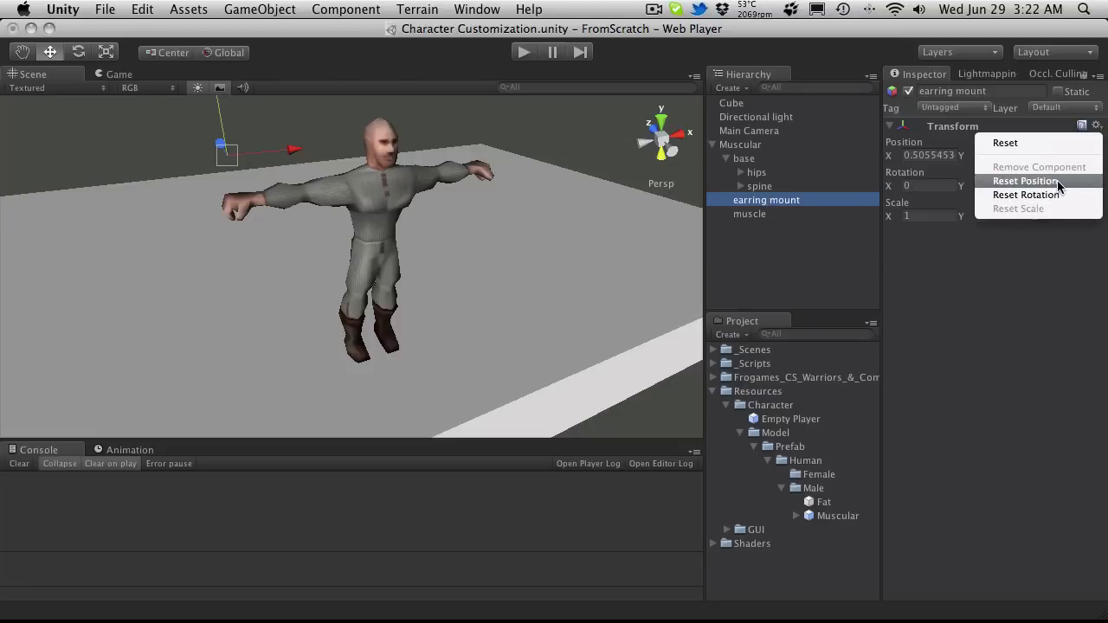
click(1038, 179)
click(1098, 126)
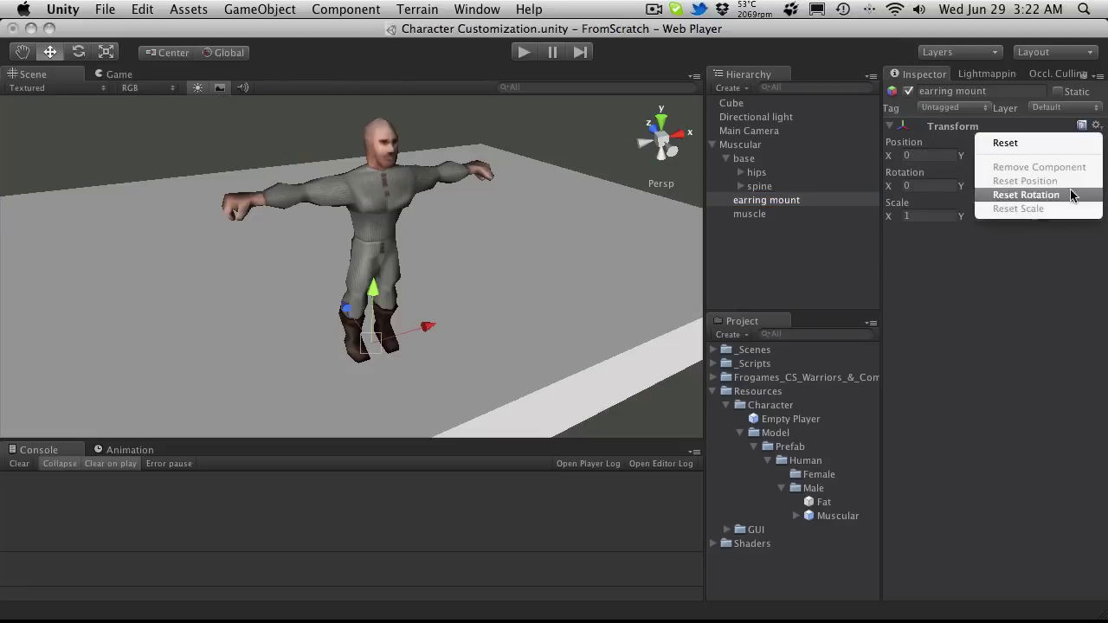
click(1026, 195)
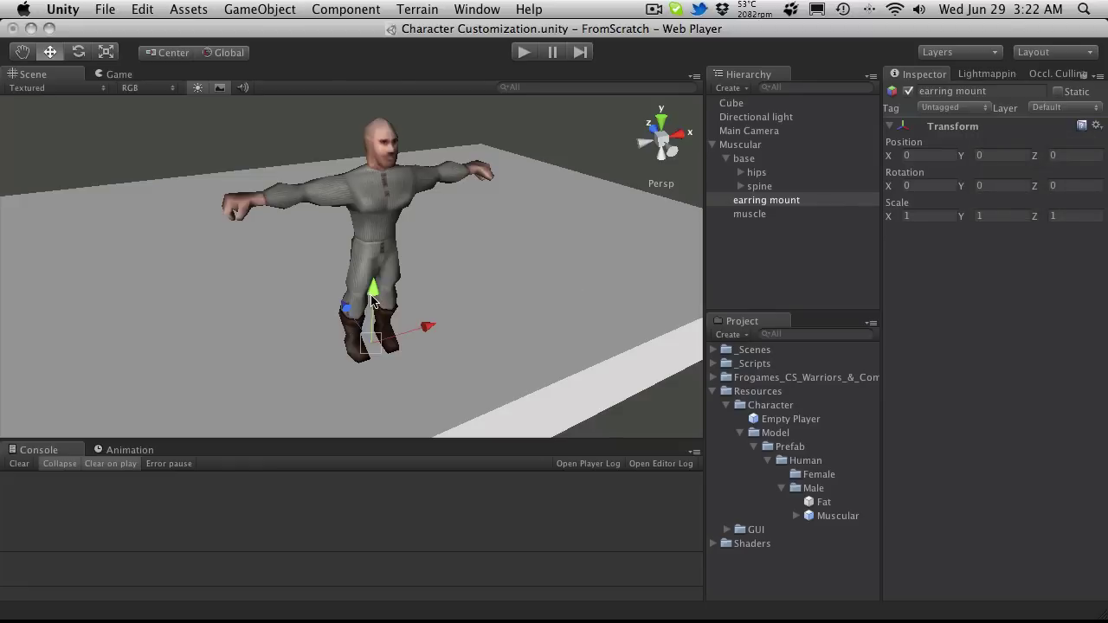
Move earring mount up beside the head's ear, to X 0.0946640, Y 1.865032, Z 0.0486913.
drag(372, 299, 704, 124)
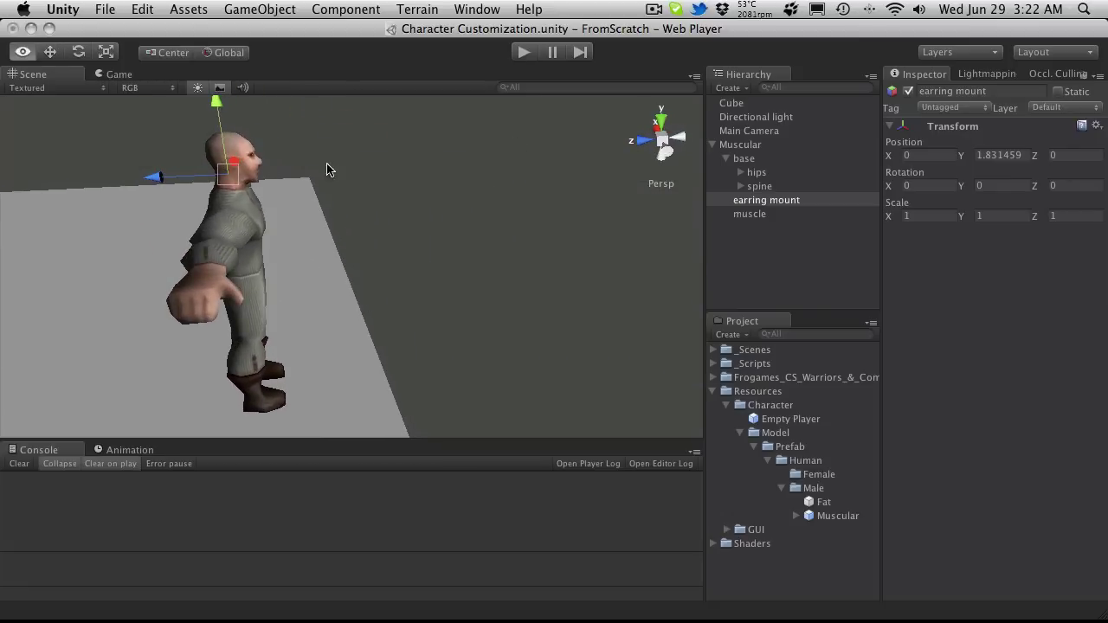
alt+drag(329, 168, 290, 173)
drag(460, 165, 771, 138)
drag(159, 184, 86, 154)
alt+drag(362, 176, 462, 145)
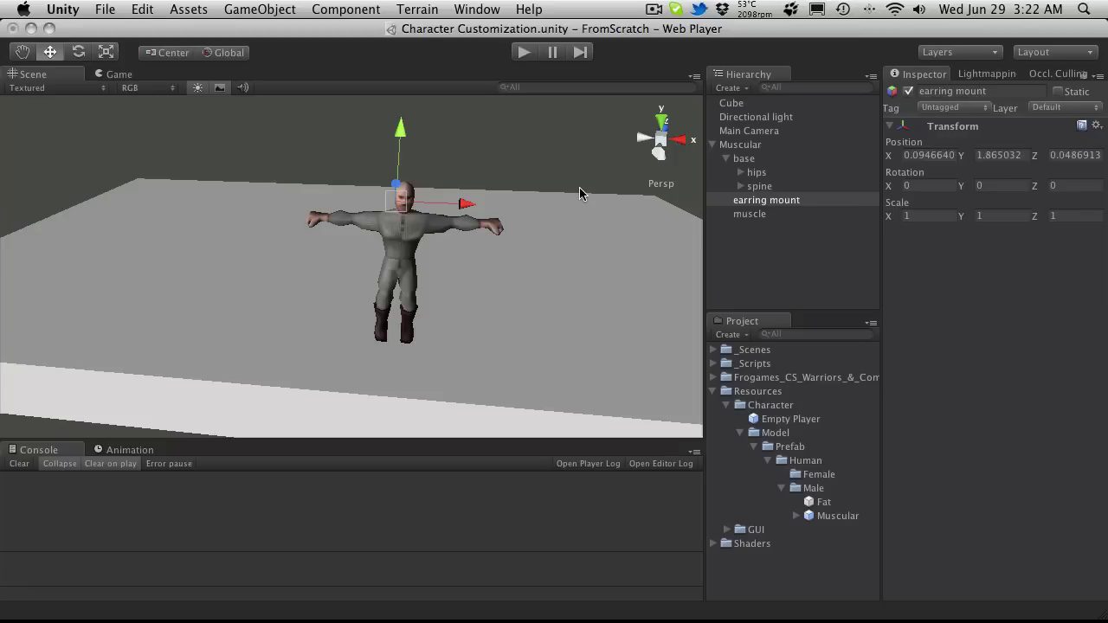
Expand hips, spine and spine_up, then parent the earring mount under the head bone.
click(741, 173)
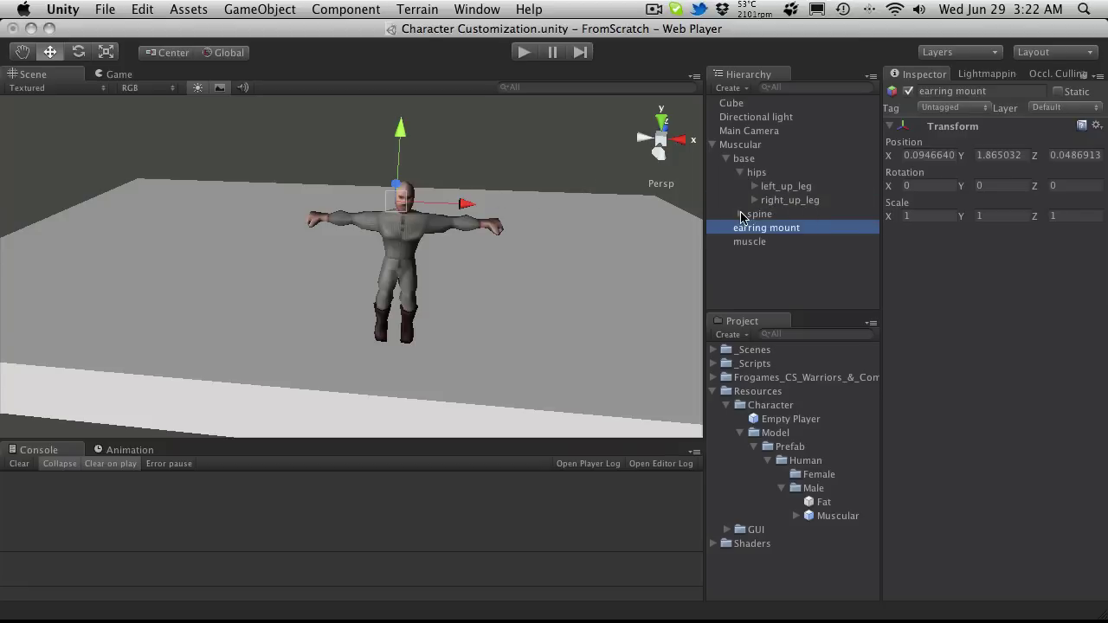
click(741, 214)
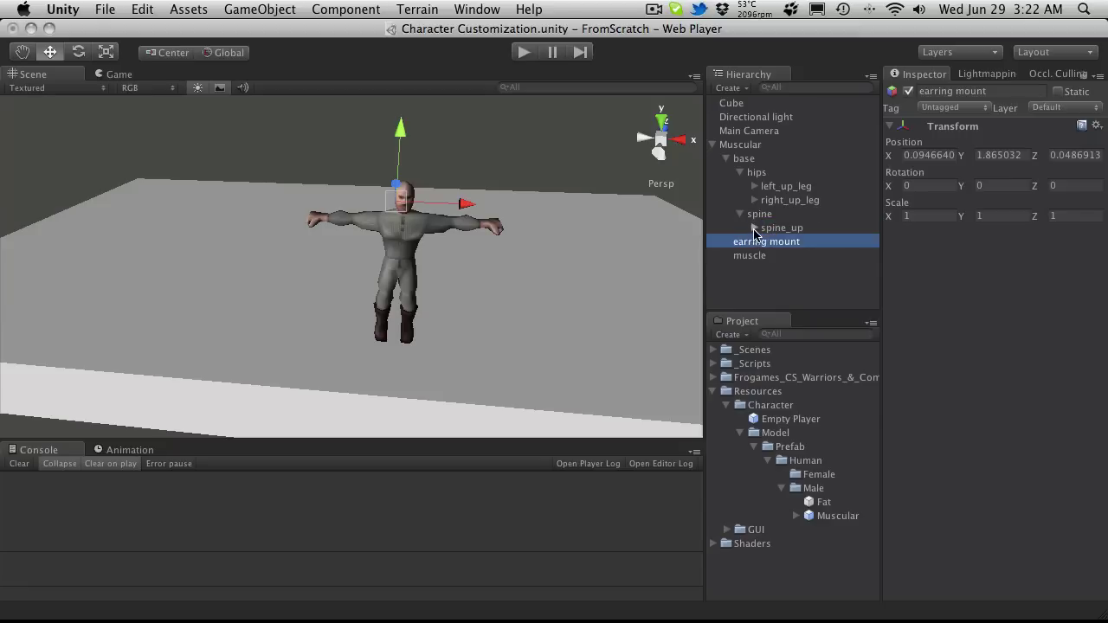
click(754, 228)
scroll(794, 229, down, 2)
click(788, 178)
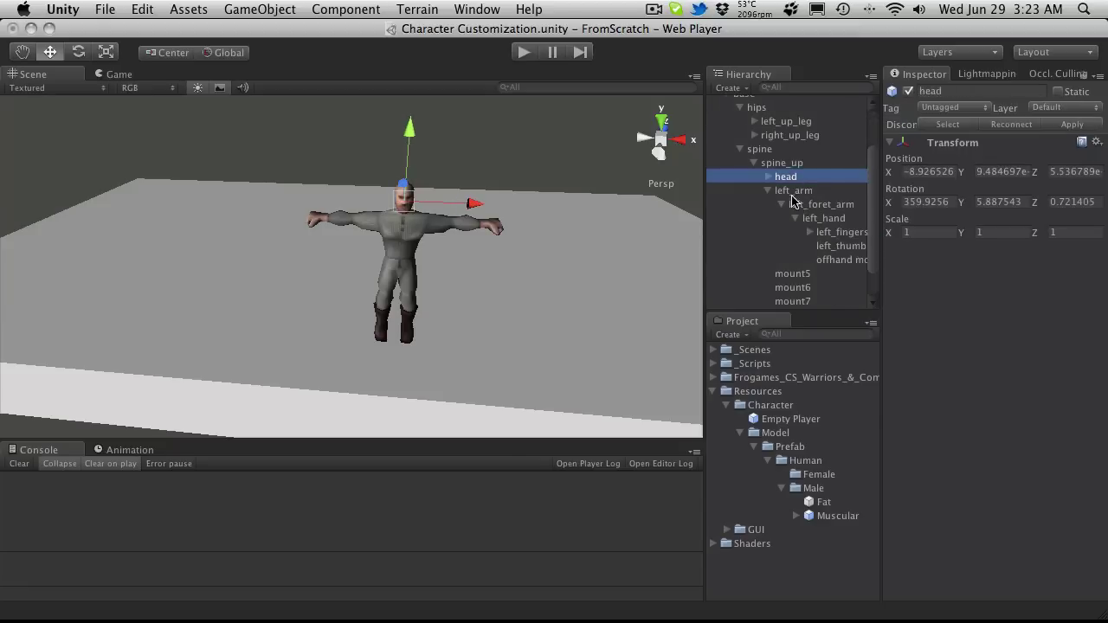
click(767, 191)
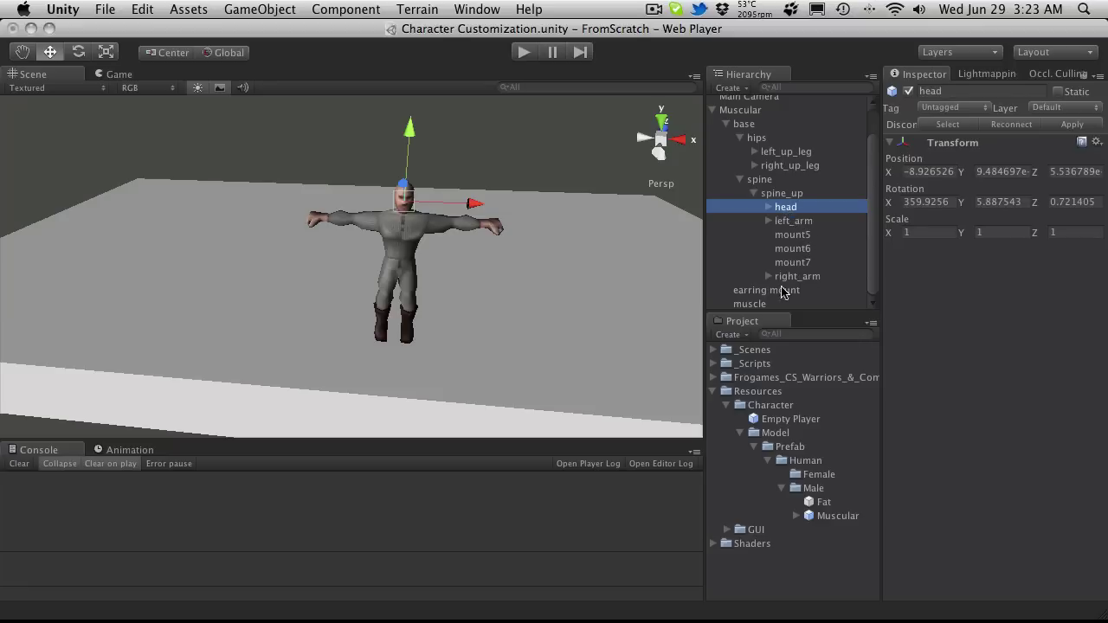
drag(775, 290, 791, 209)
Check where mount0, mount2 and mount1 sit on the head, orbiting the Scene view.
click(807, 237)
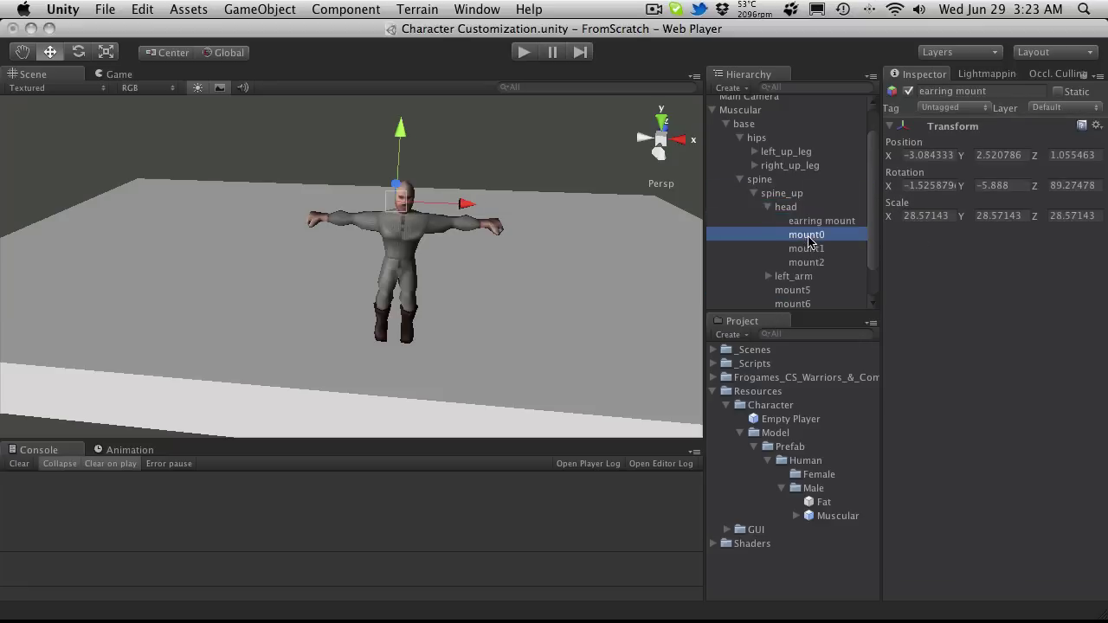
alt+drag(417, 176, 949, 290)
click(822, 262)
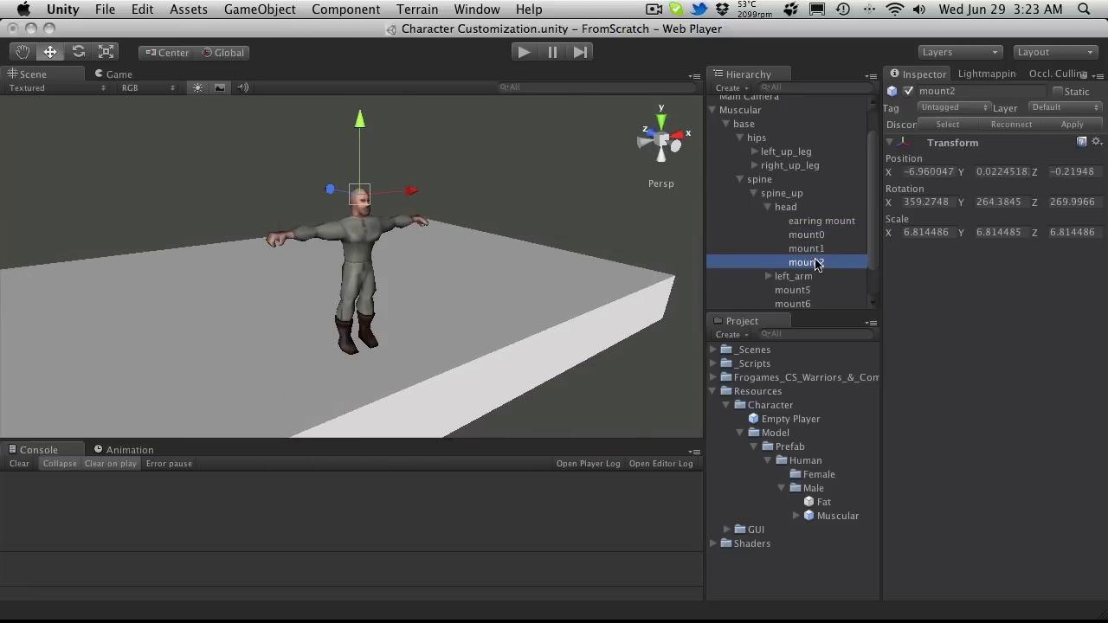
click(816, 250)
alt+drag(198, 217, 868, 250)
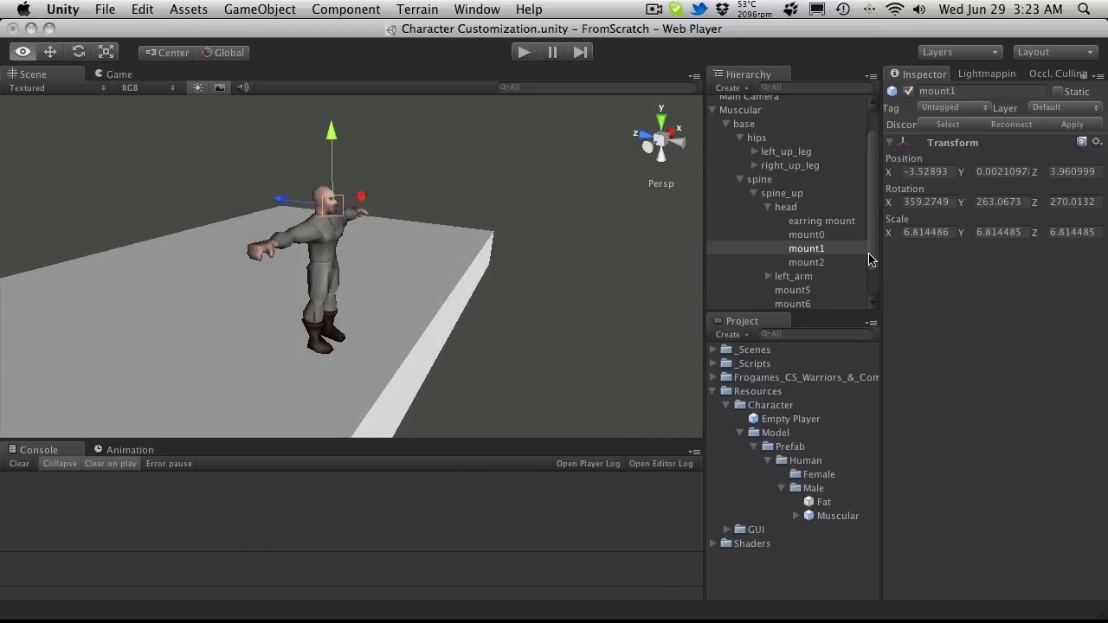
Select the earring mount and orbit the character to face the camera to locate it.
click(819, 221)
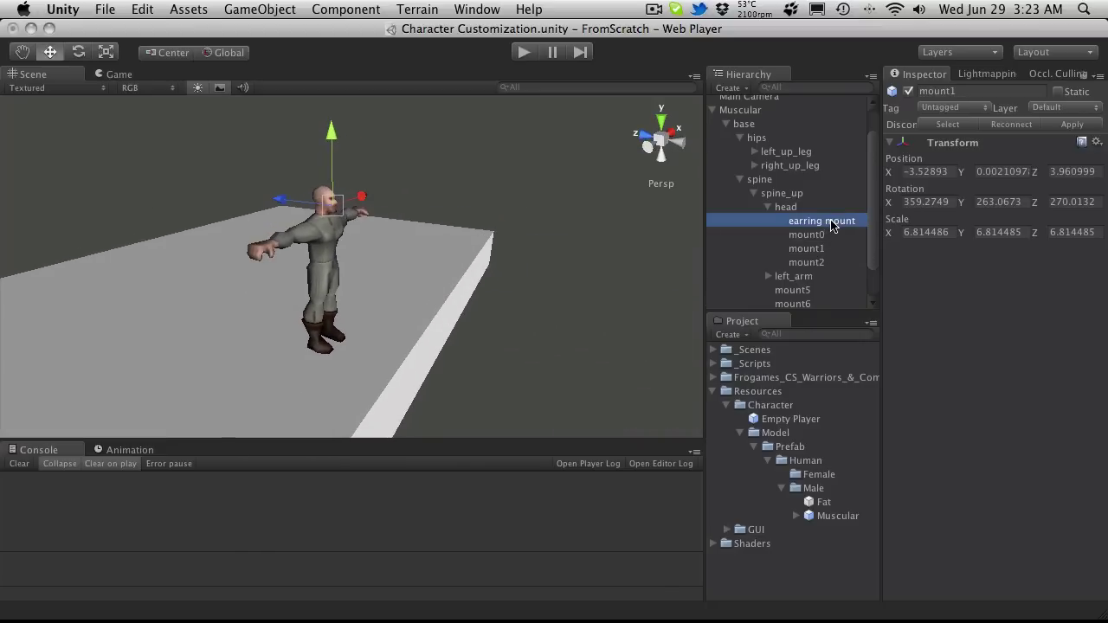
scroll(386, 181, up, 3)
scroll(384, 182, up, 3)
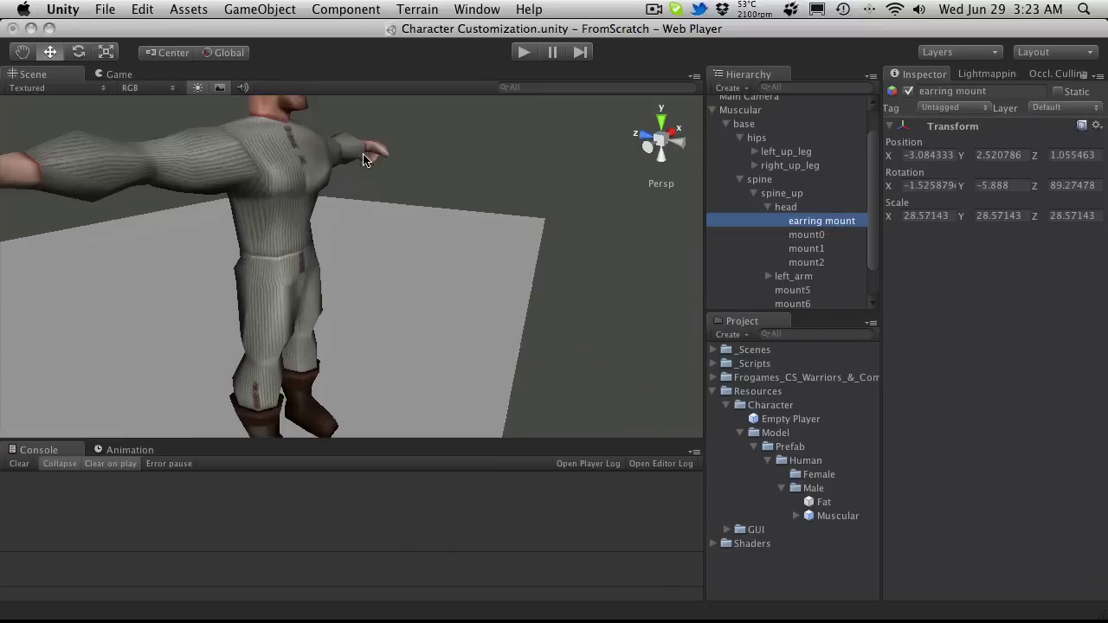
scroll(358, 161, down, 3)
alt+drag(358, 161, 20, 154)
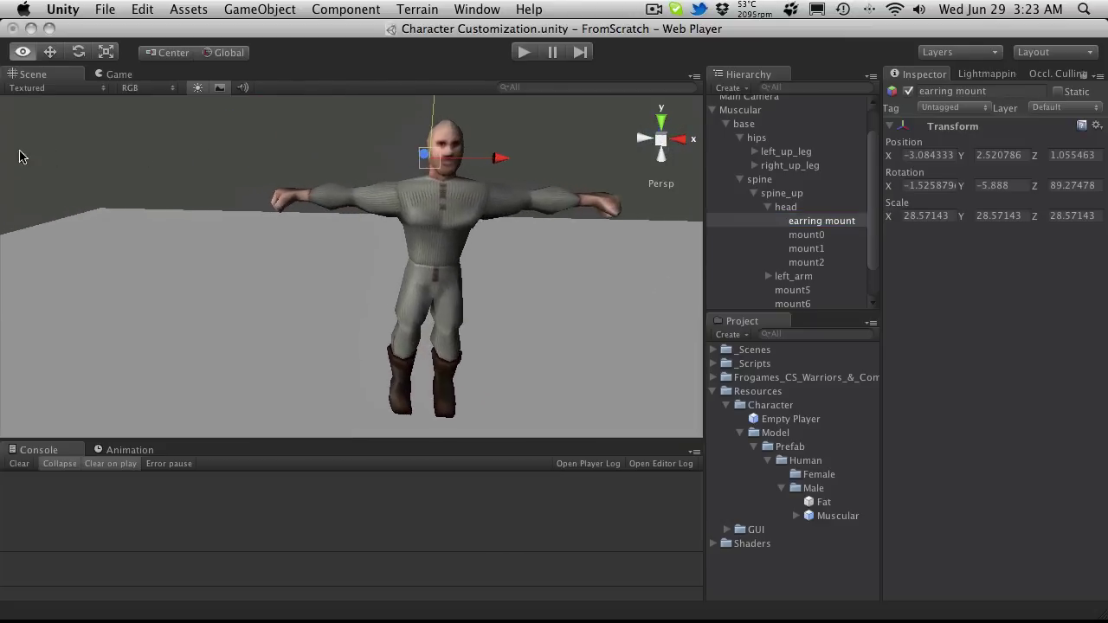
alt+drag(424, 176, 456, 194)
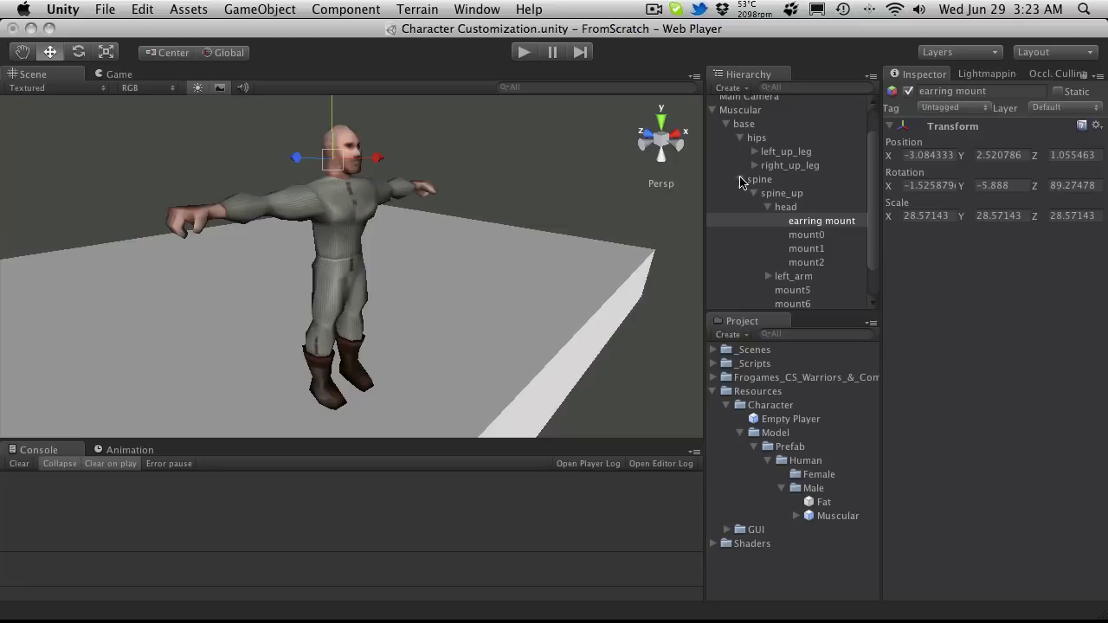
Delete the earring mount and collapse the spine branch, glancing at the leg bones.
click(820, 231)
click(821, 223)
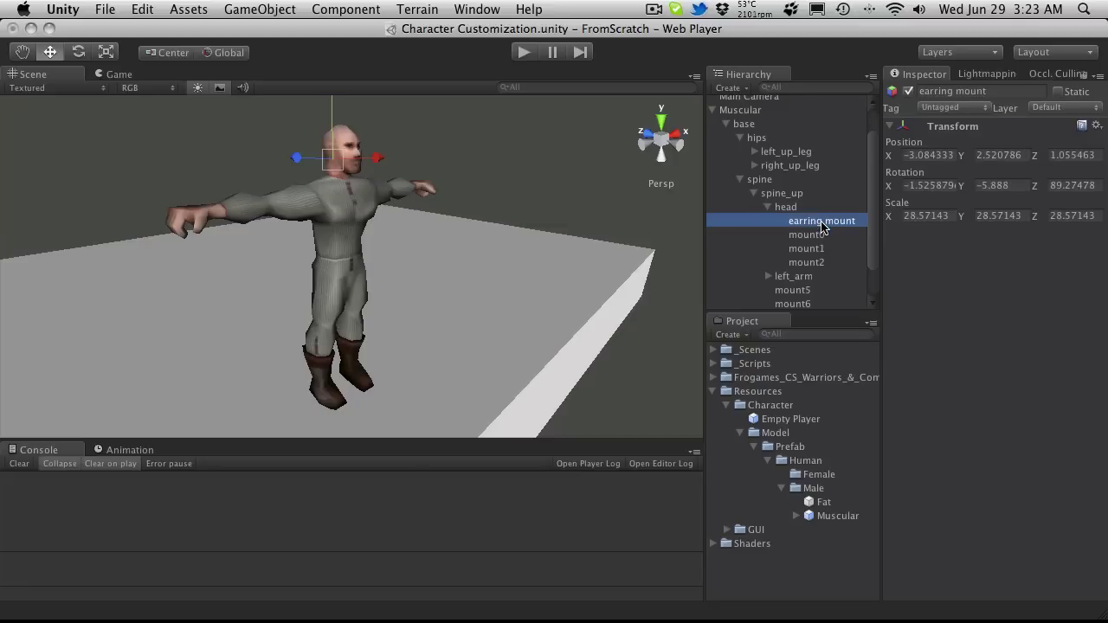
key(super+BackSpace)
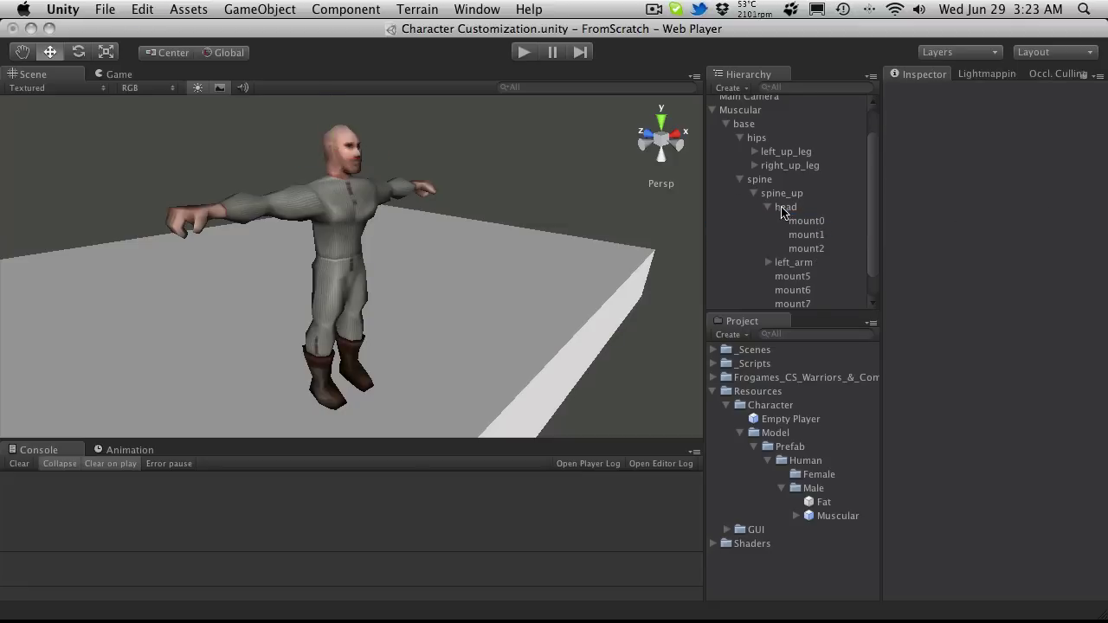
click(740, 179)
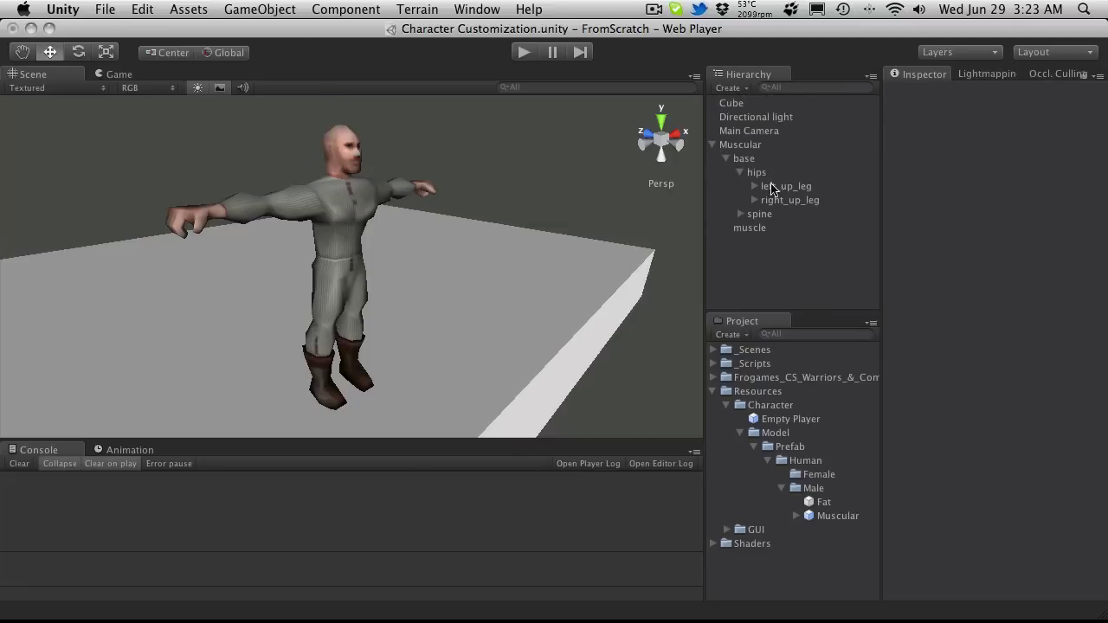
click(795, 201)
click(794, 187)
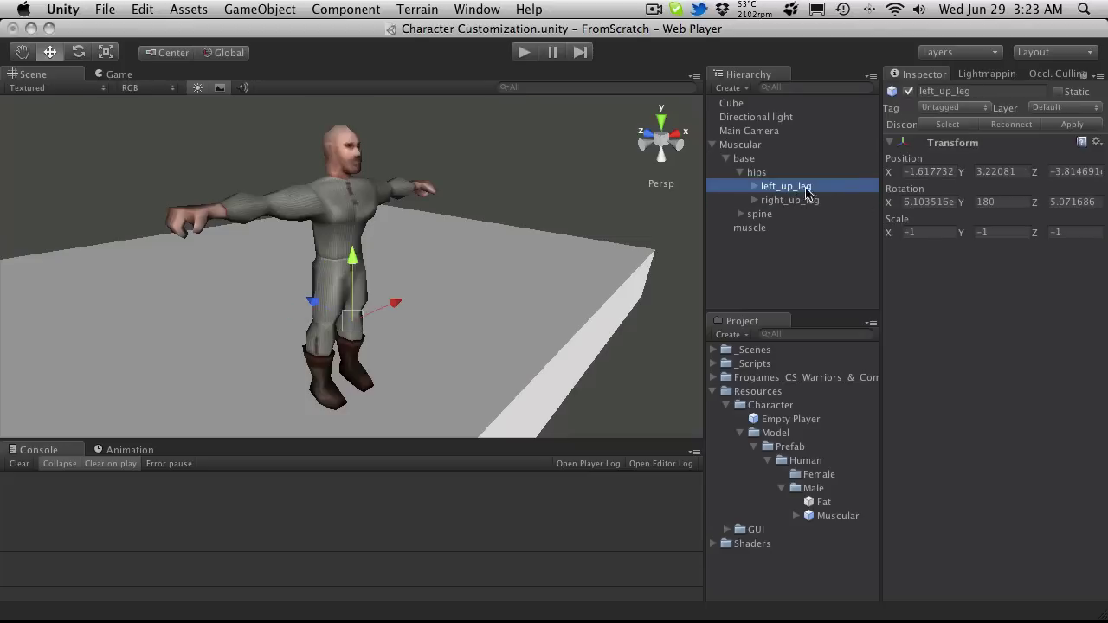
Select the Muscular root and open the BaseCharacter script found by searching 'basec'.
click(738, 144)
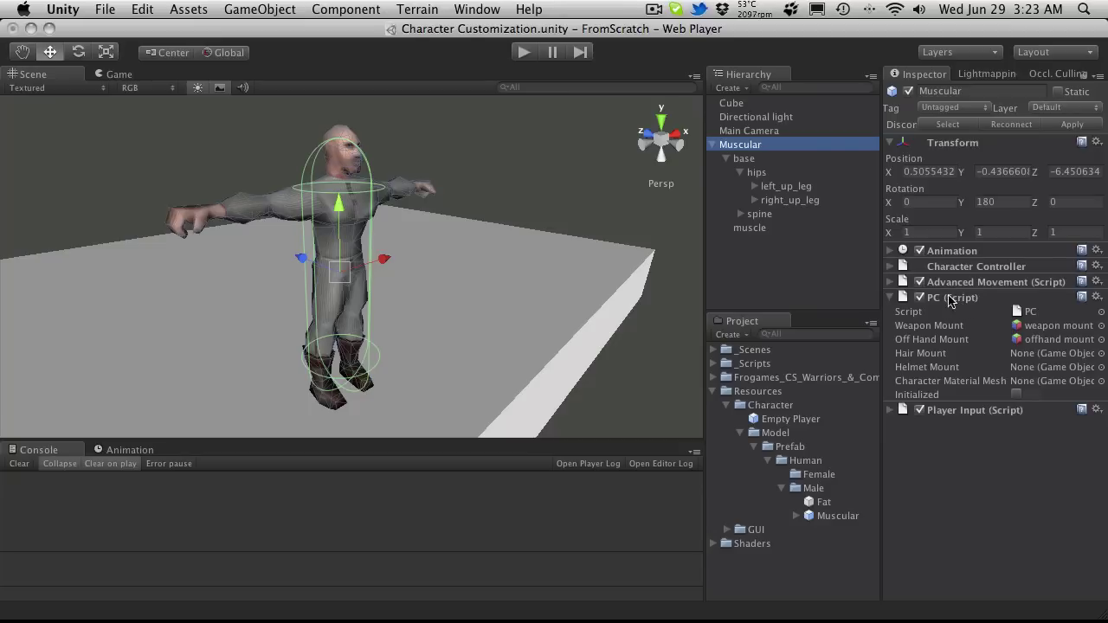
click(810, 337)
text(bas)
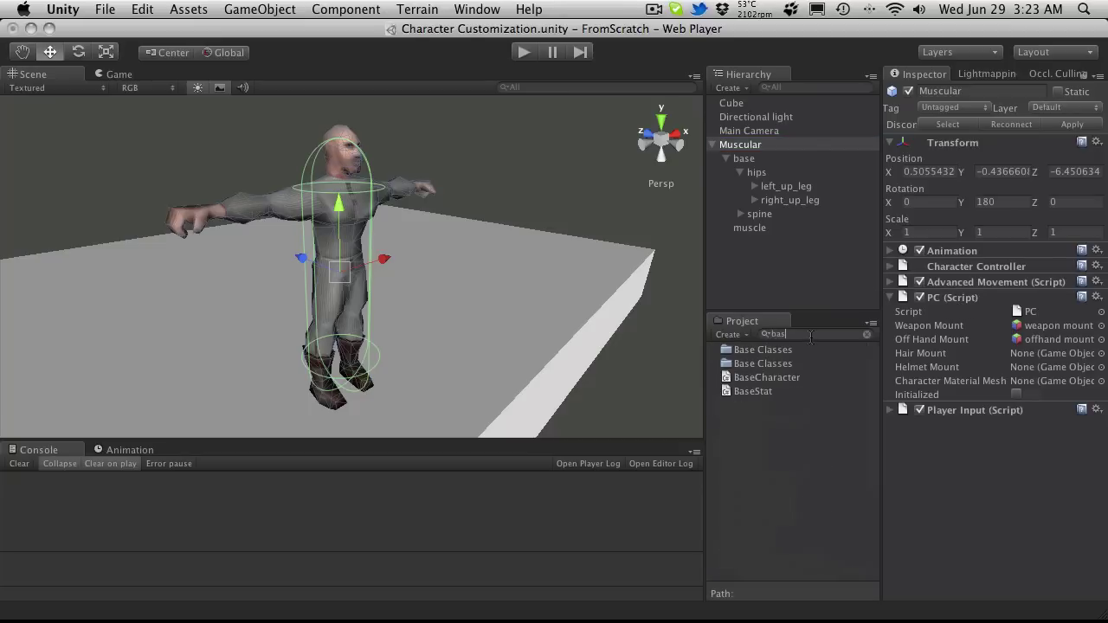
text(ec)
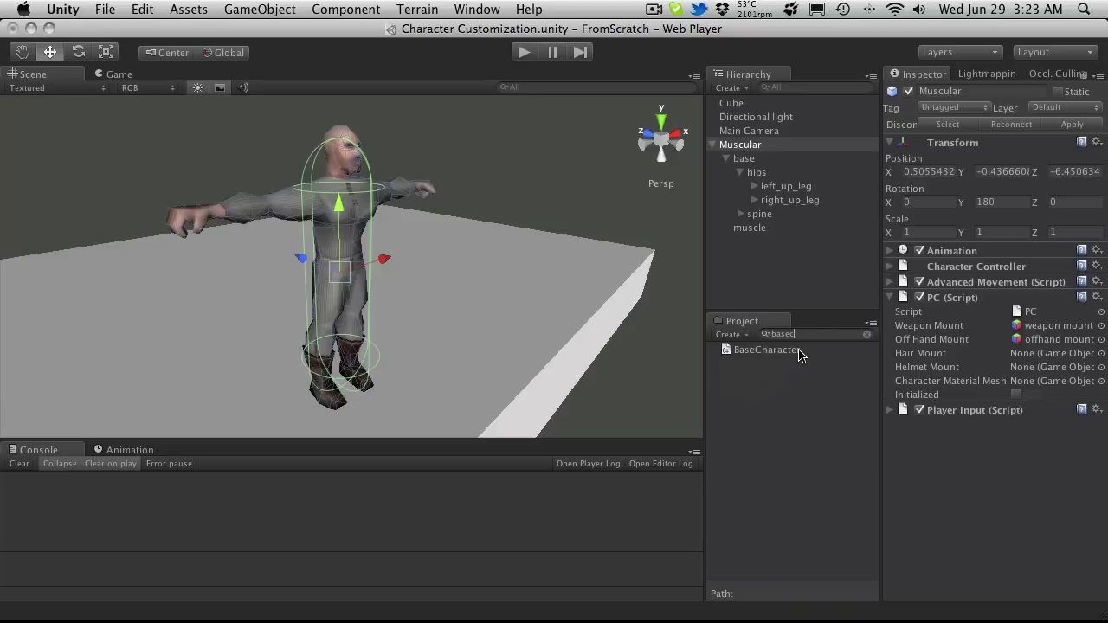
click(798, 353)
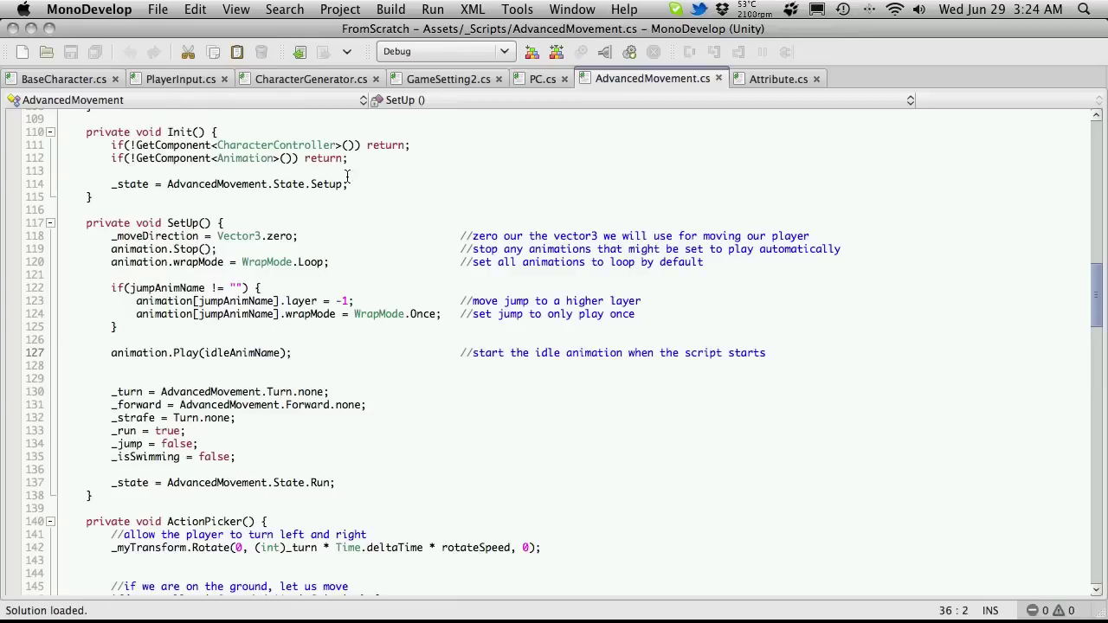
Review BaseCharacter.cs's weaponMount, offHandMount, hairMount and helmetMount fields, then return to Unity.
scroll(305, 187, up, 20)
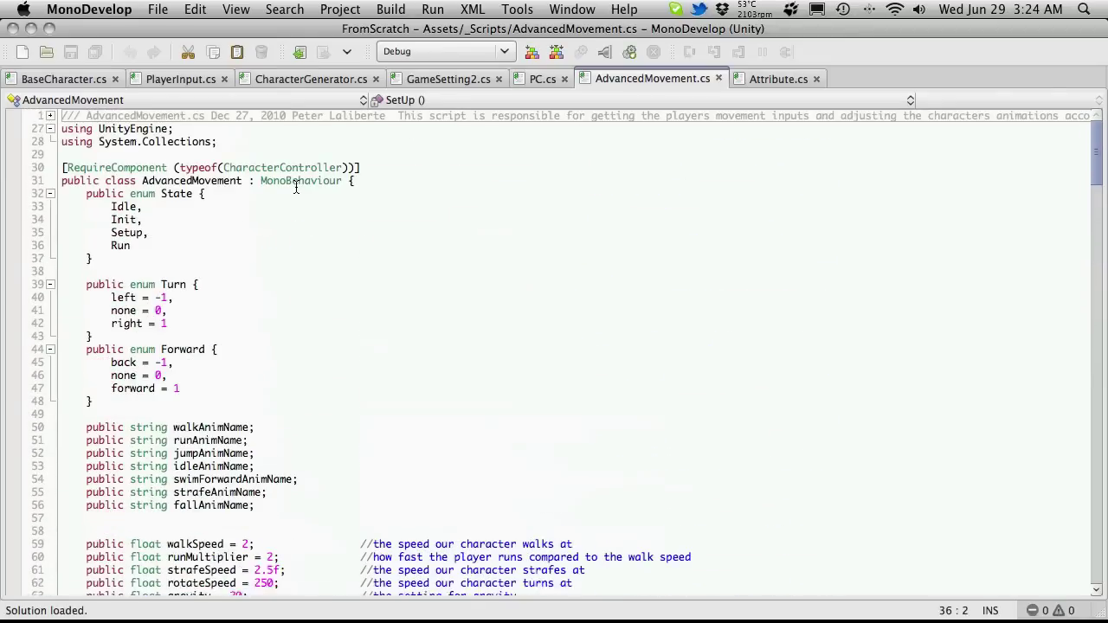
scroll(293, 187, up, 10)
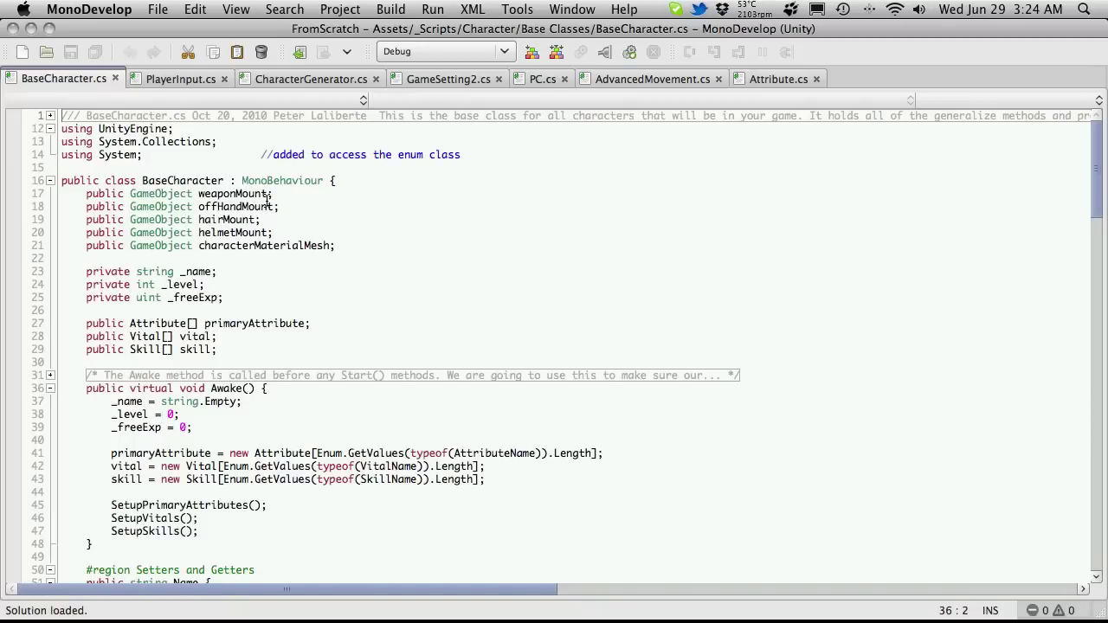
mouse_move(267, 201)
key(super+Tab)
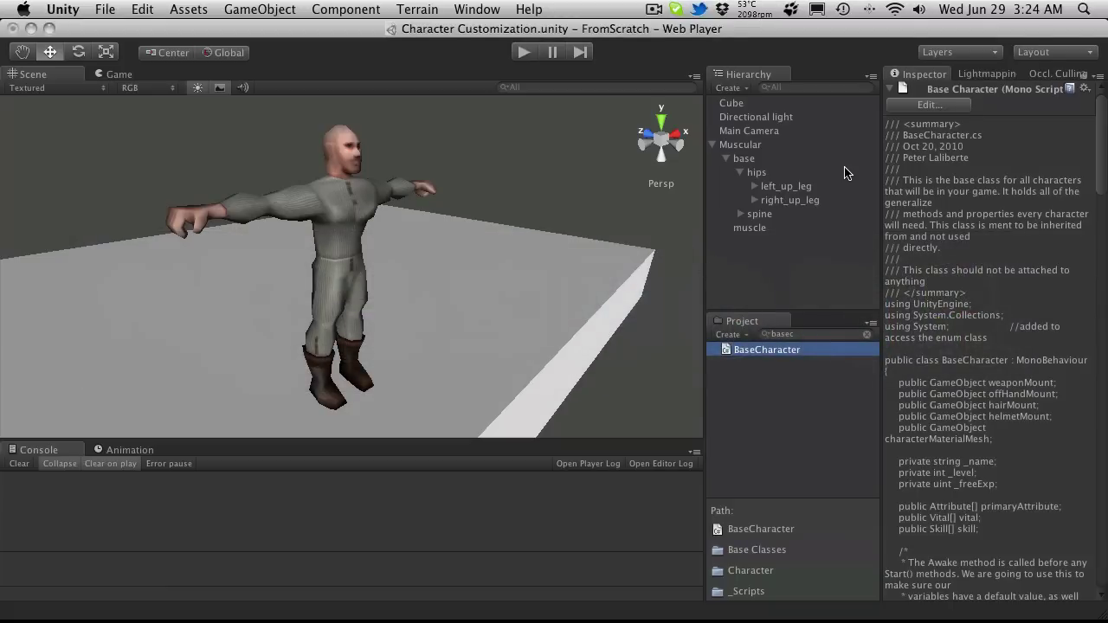
Select the Muscular character root and apply its changes to the prefab.
click(797, 384)
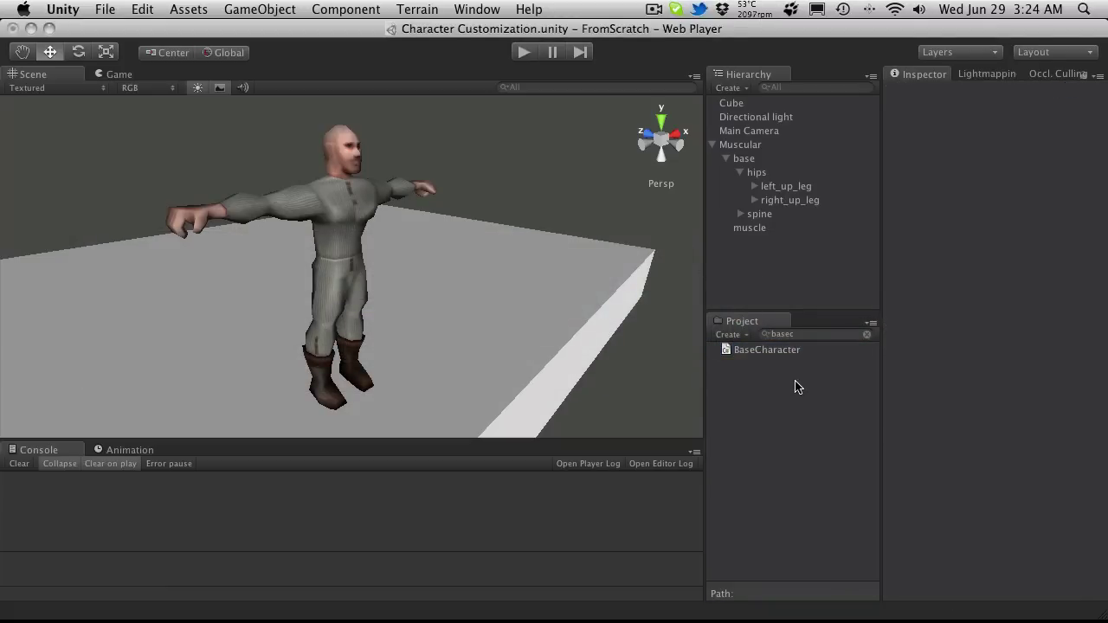
click(771, 158)
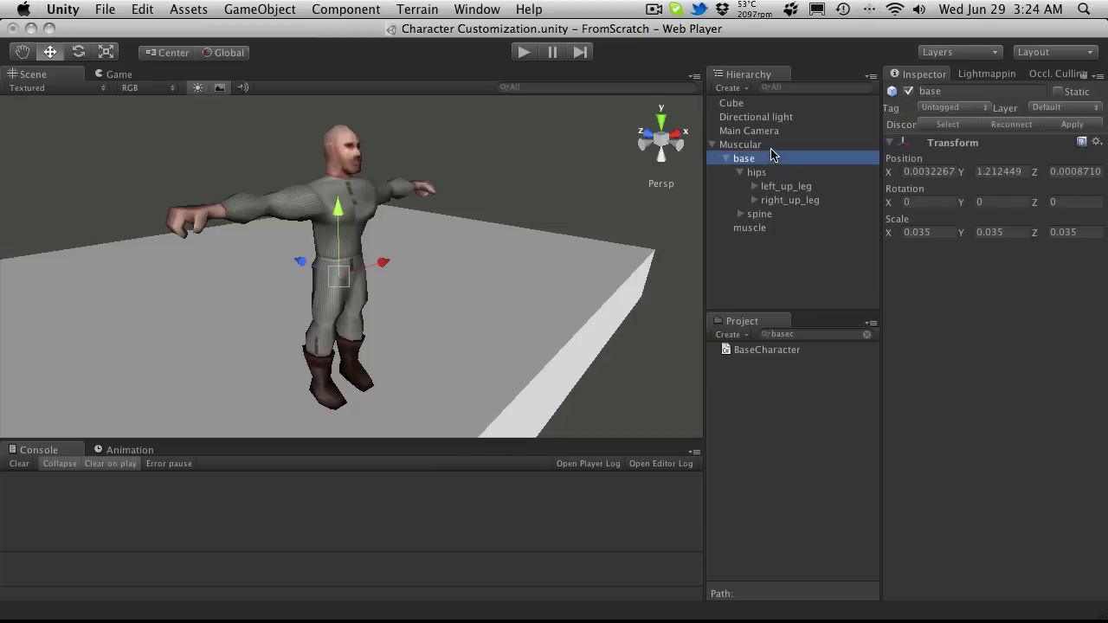
click(805, 144)
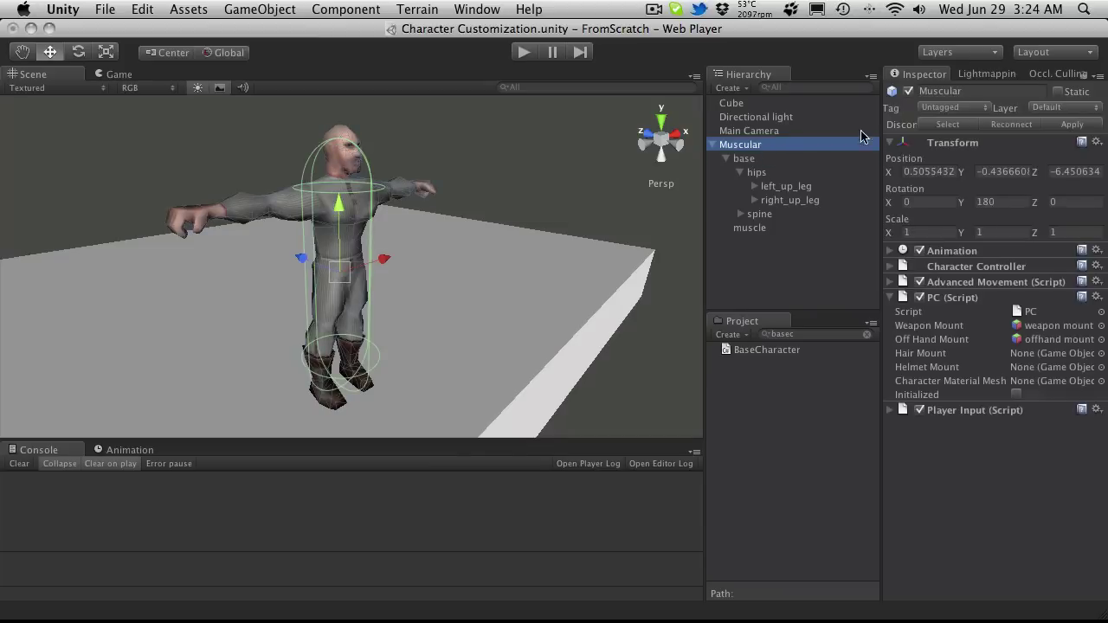
click(1072, 126)
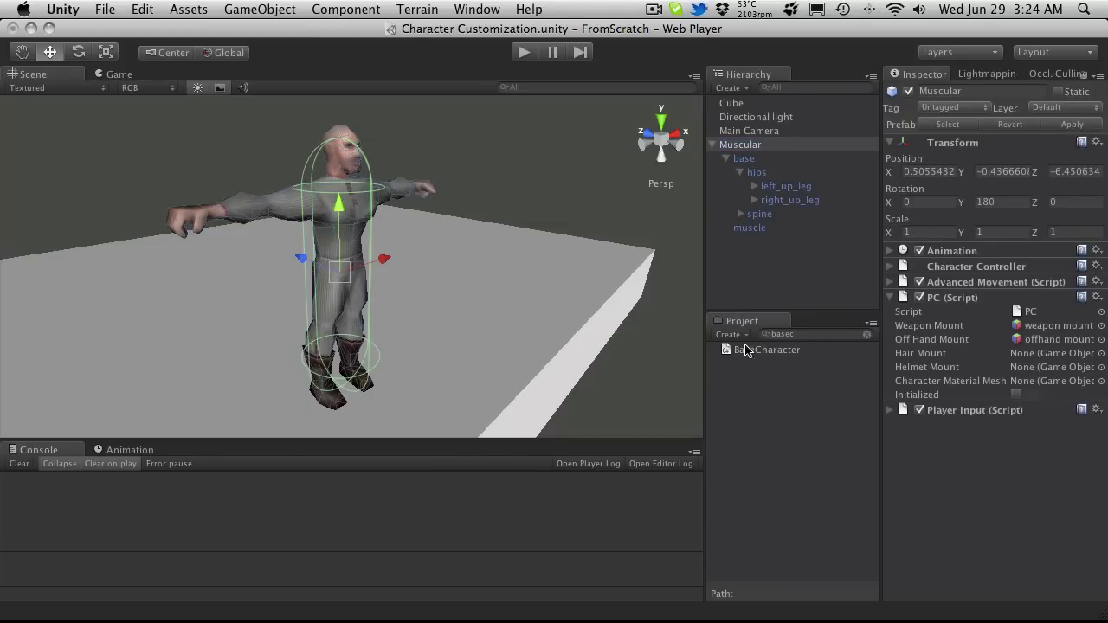
Clear the Project search and check the Muscular prefab's components.
click(866, 334)
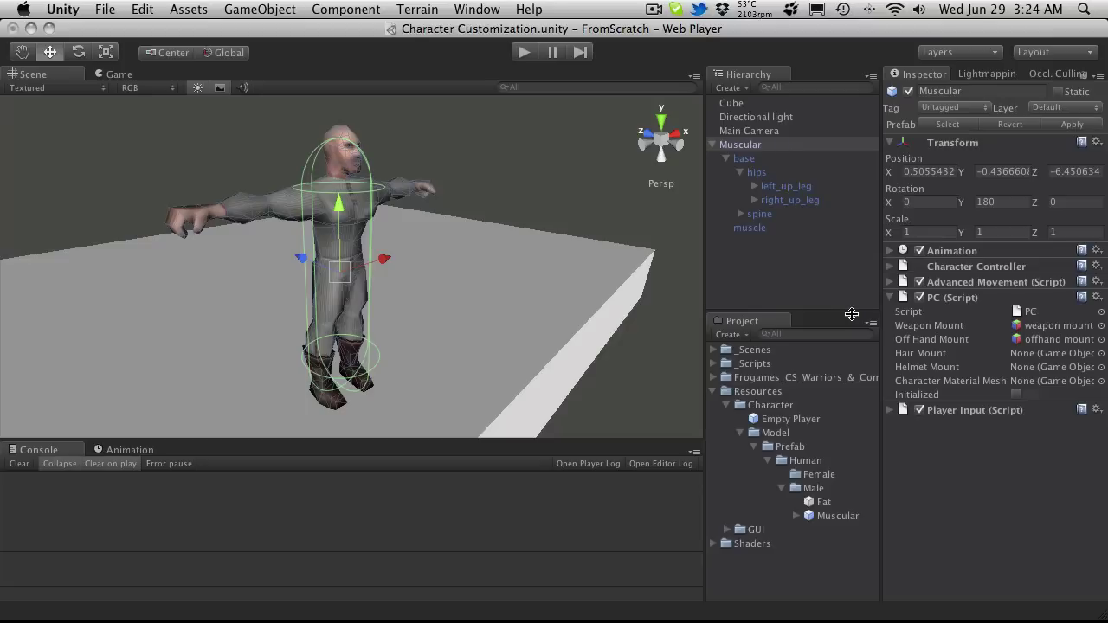
click(820, 503)
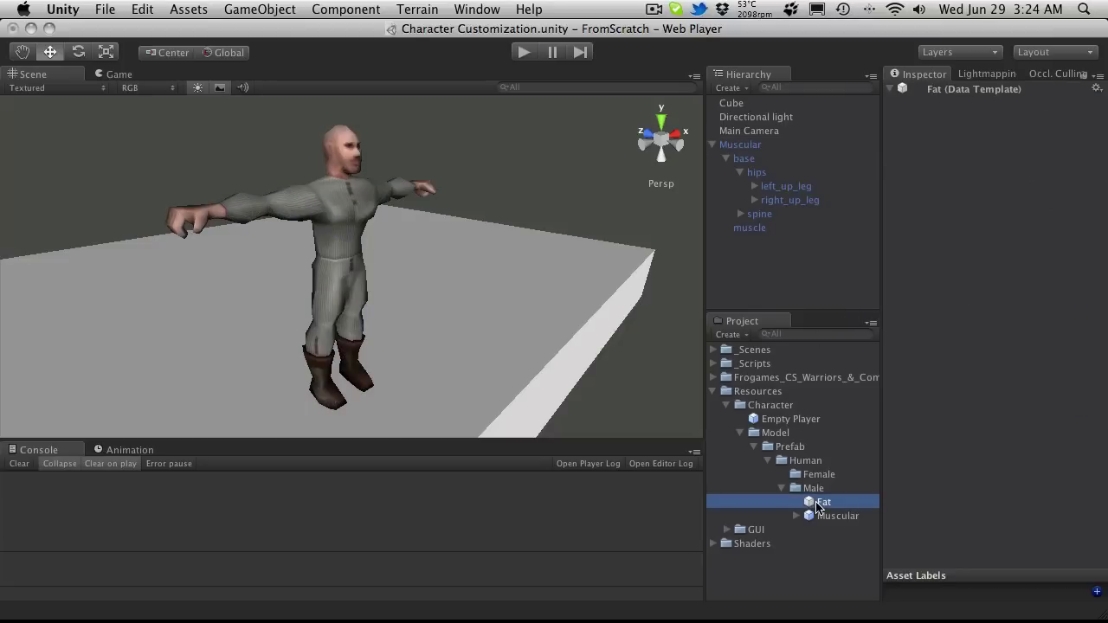
click(823, 517)
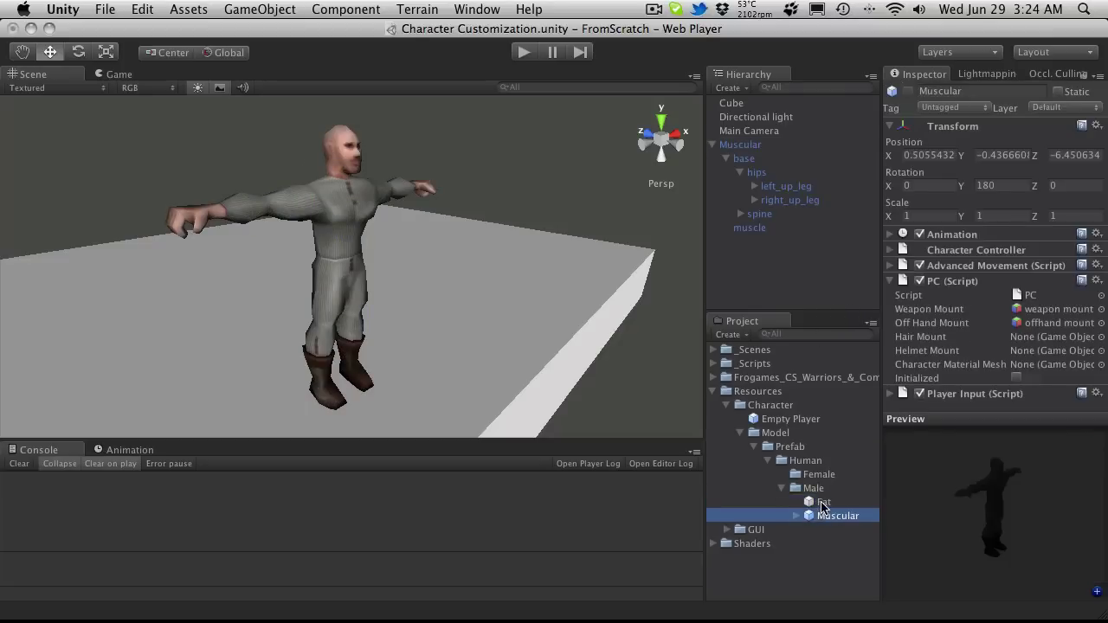